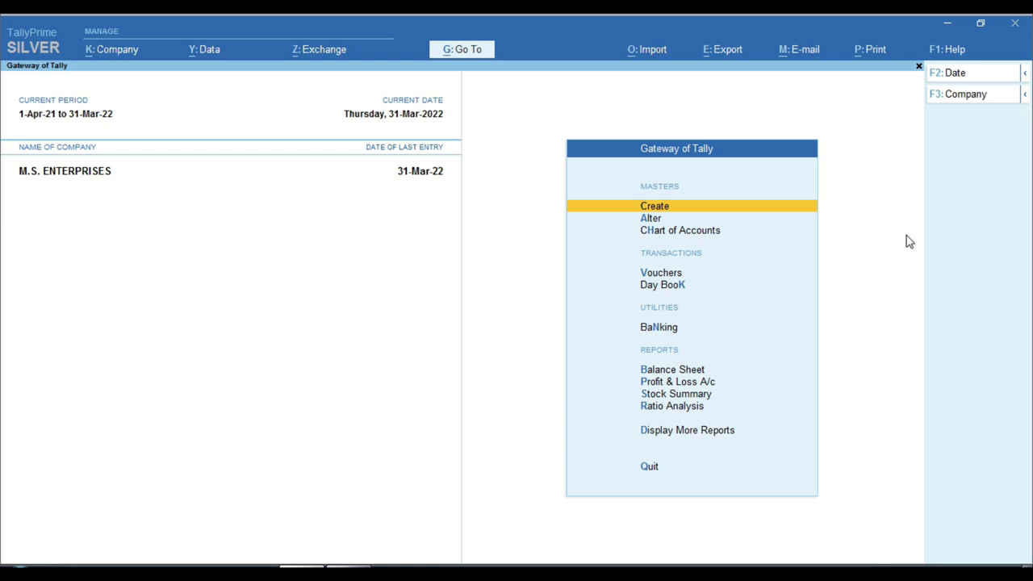
- Start a sales voucher for the party B.S TRADING COMPANY and add the stock item Keyboard With Wire
{"action": "key", "text": "v"}
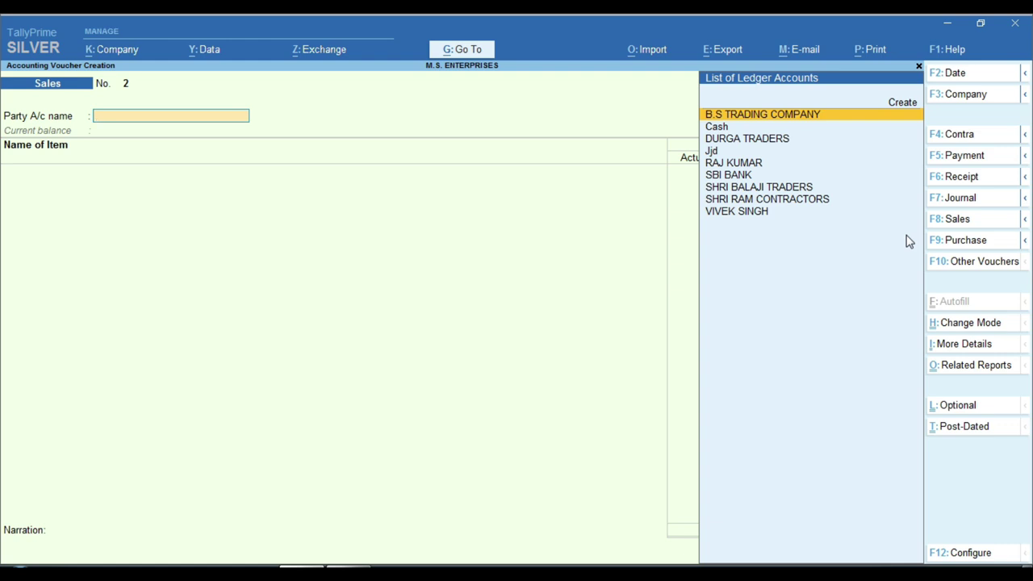
{"action": "key", "text": "Return"}
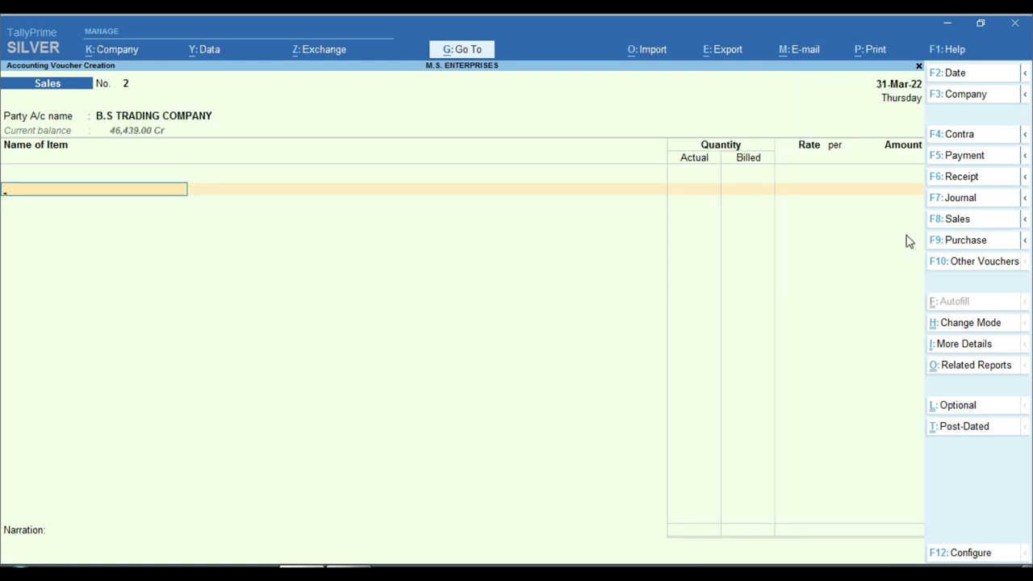
{"action": "type", "text": "S"}
{"action": "key", "text": "Up"}
{"action": "key", "text": "Up"}
{"action": "key", "text": "Return"}
- Allocate 1 pcs from Godowan at a rate of 100.00 and book it to GST 18% SALE (LOCAL)
{"action": "key", "text": "Return"}
{"action": "type", "text": "1"}
{"action": "key", "text": "Return"}
{"action": "key", "text": "Return"}
{"action": "key", "text": "Return"}
{"action": "key", "text": "Return"}
{"action": "key", "text": "Return"}
{"action": "key", "text": "Return"}
{"action": "key", "text": "Return"}
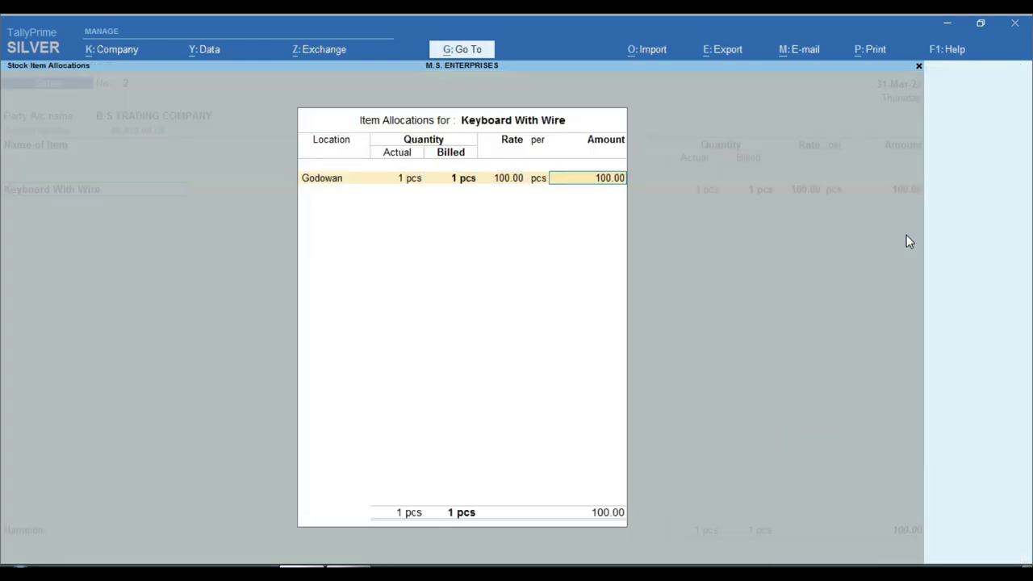
{"action": "key", "text": "Return"}
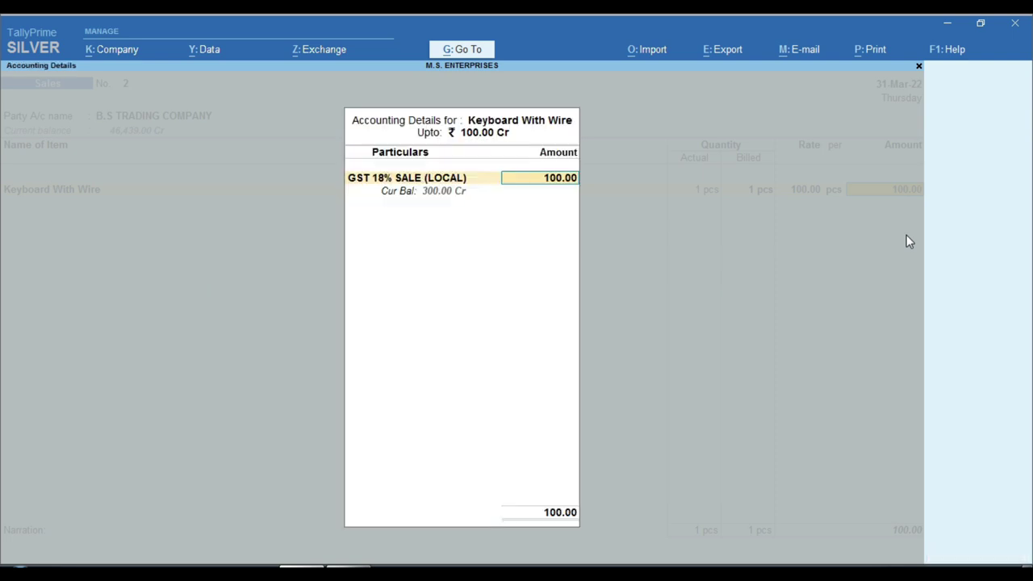
{"action": "key", "text": "Return"}
- Add the Cgst Tax and Sgst Tax ledgers below the keyboard item
{"action": "type", "text": "Cg"}
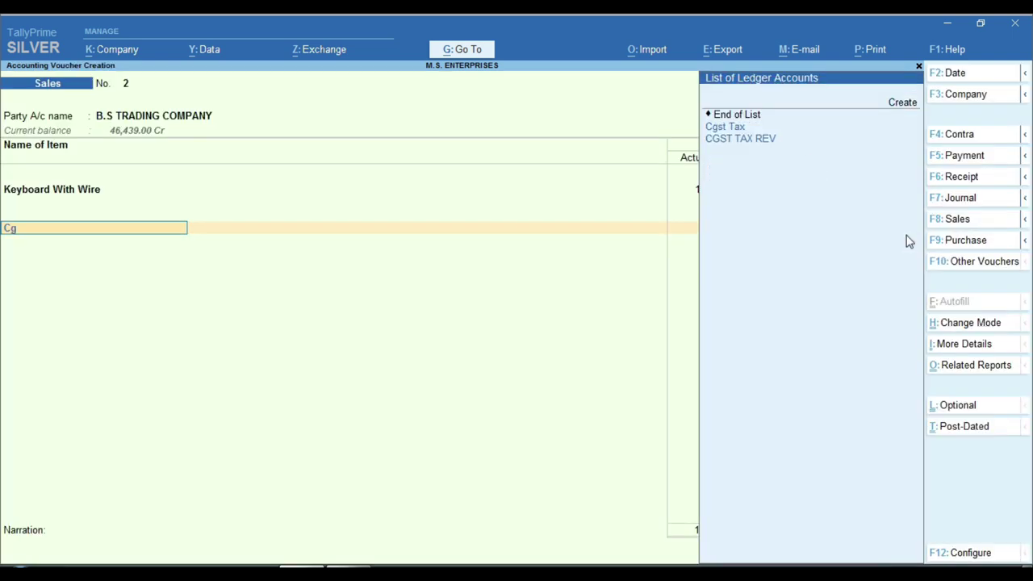
{"action": "key", "text": "Return"}
{"action": "key", "text": "Return"}
{"action": "type", "text": "Sg"}
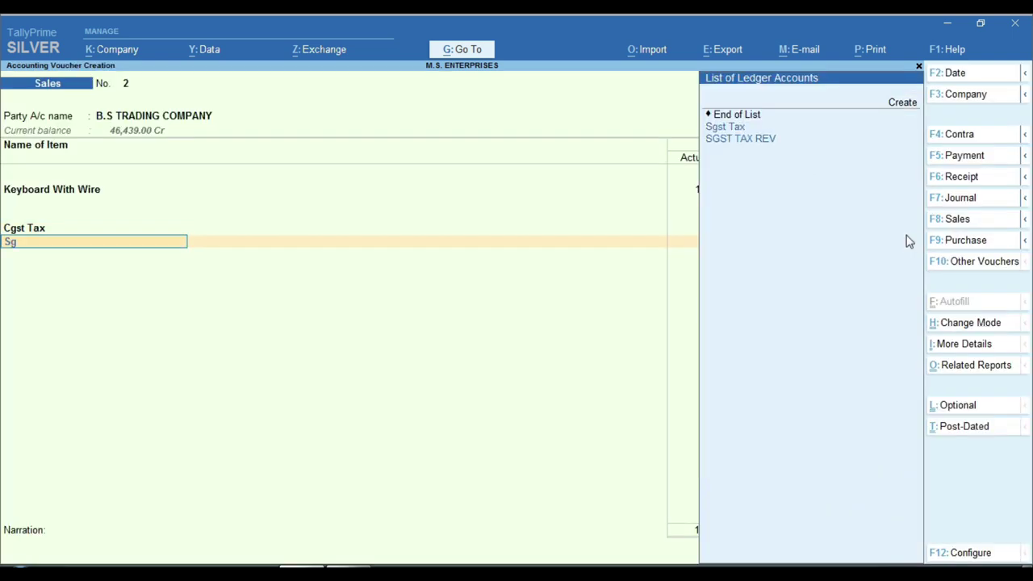
{"action": "key", "text": "Return"}
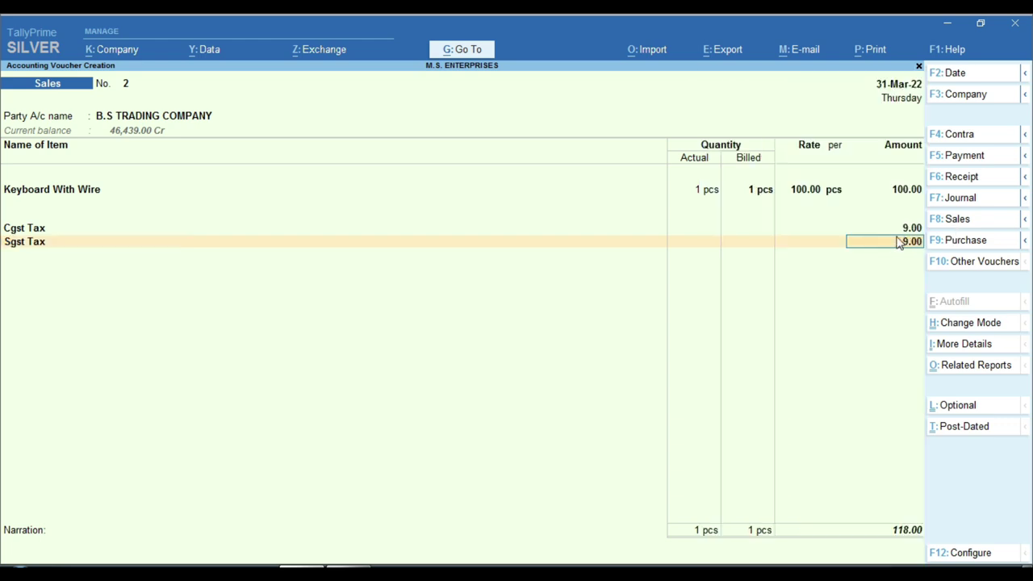
- Remove the Sgst Tax ledger line from the sales voucher
{"action": "key", "text": "ctrl"}
{"action": "key", "text": "BackSpace"}
{"action": "key", "text": "BackSpace"}
{"action": "key", "text": "BackSpace"}
{"action": "key", "text": "BackSpace"}
{"action": "key", "text": "BackSpace"}
{"action": "key", "text": "BackSpace"}
{"action": "key", "text": "BackSpace"}
{"action": "key", "text": "BackSpace"}
{"action": "key", "text": "BackSpace"}
{"action": "key", "text": "Down"}
{"action": "key", "text": "Return"}
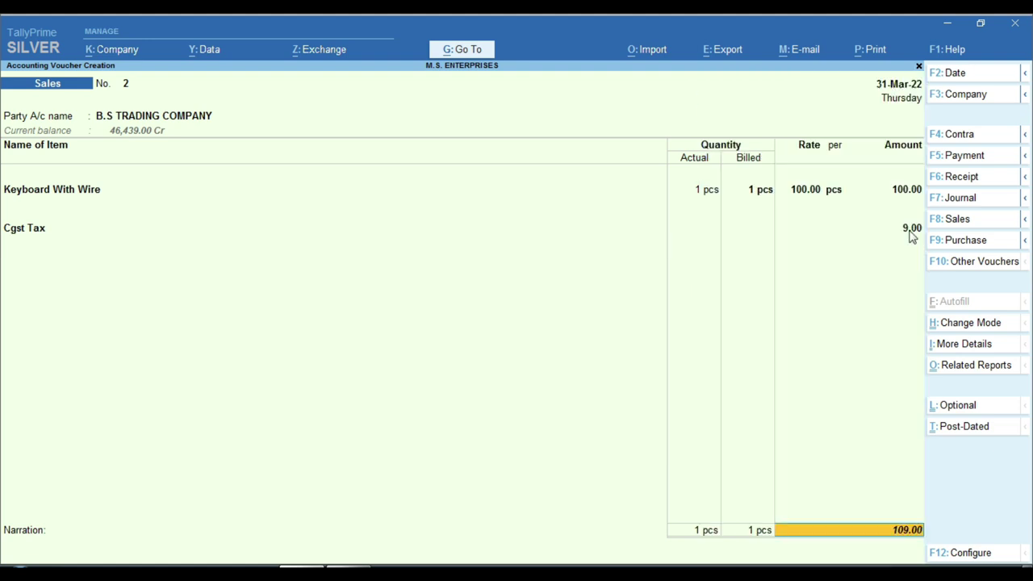
- Replace the Cgst Tax ledger line with IGST TAX
{"action": "key", "text": "BackSpace"}
{"action": "key", "text": "Down"}
{"action": "key", "text": "Up"}
{"action": "key", "text": "Up"}
{"action": "key", "text": "Up"}
{"action": "key", "text": "Return"}
{"action": "key", "text": "BackSpace"}
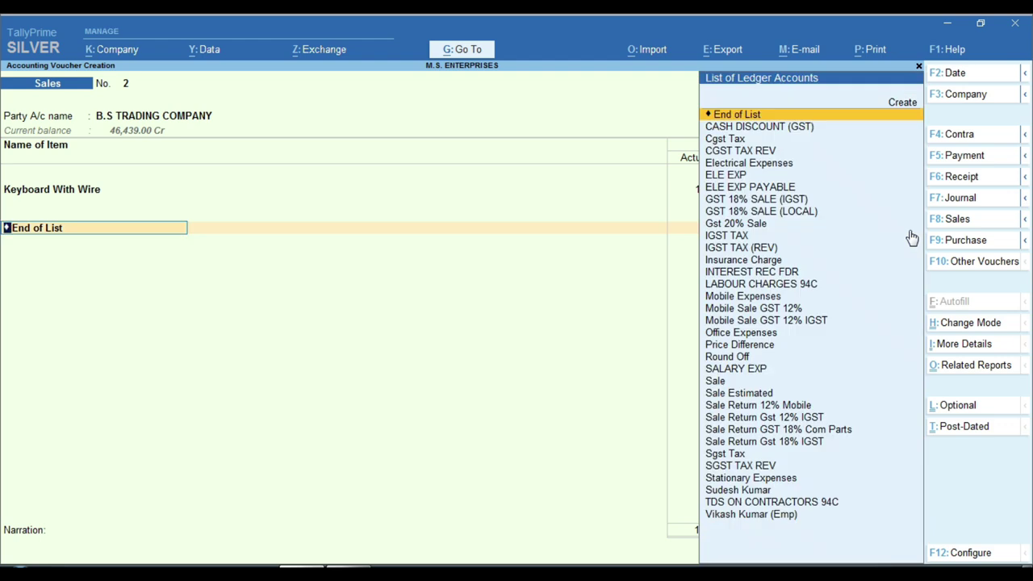
{"action": "type", "text": "Ig"}
{"action": "key", "text": "Down"}
{"action": "key", "text": "Return"}
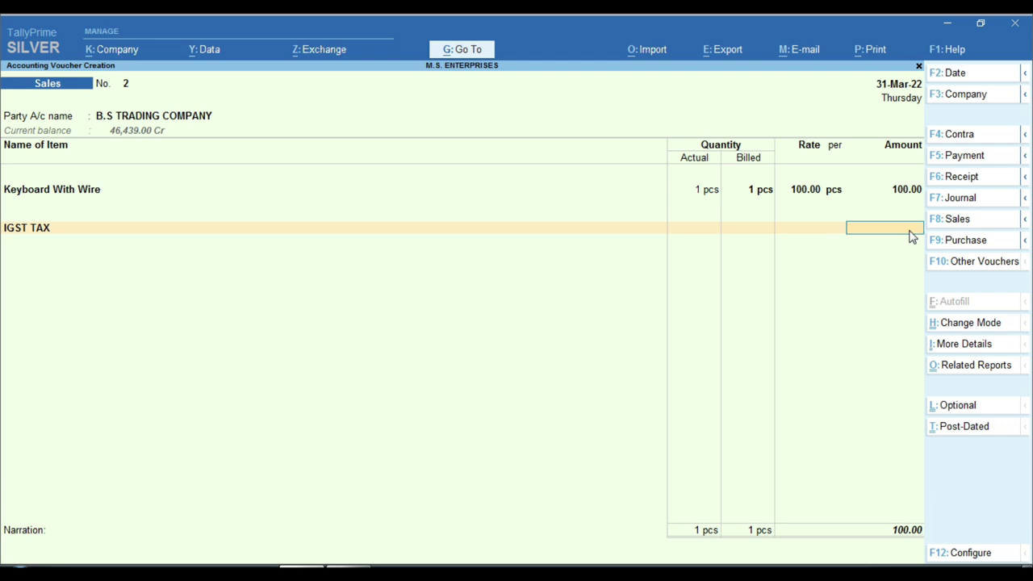
- Inspect the state in the mailing details of the party's ledger, then return to the voucher without saving
{"action": "key", "text": "ctrl"}
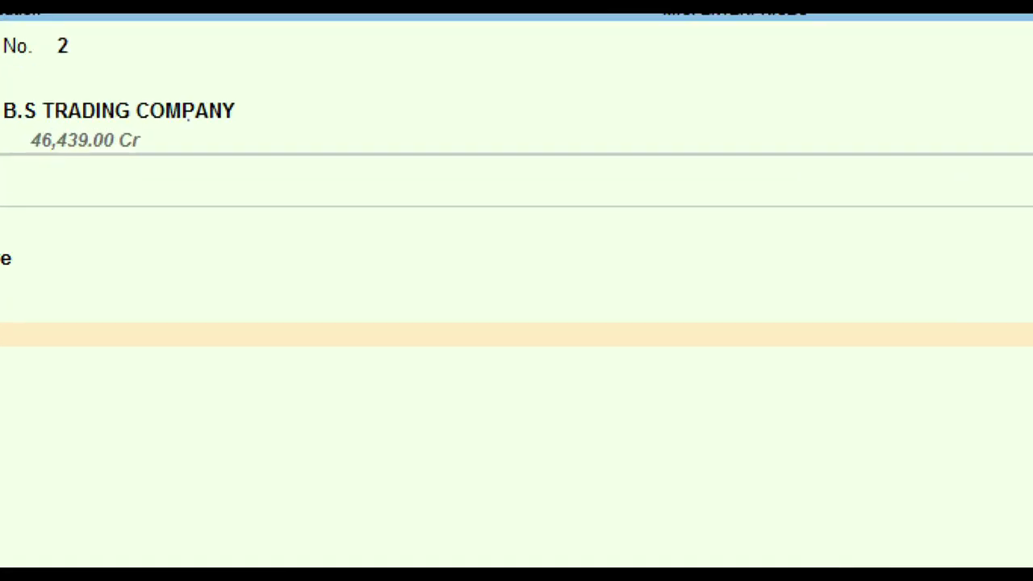
{"action": "key", "text": "ctrl"}
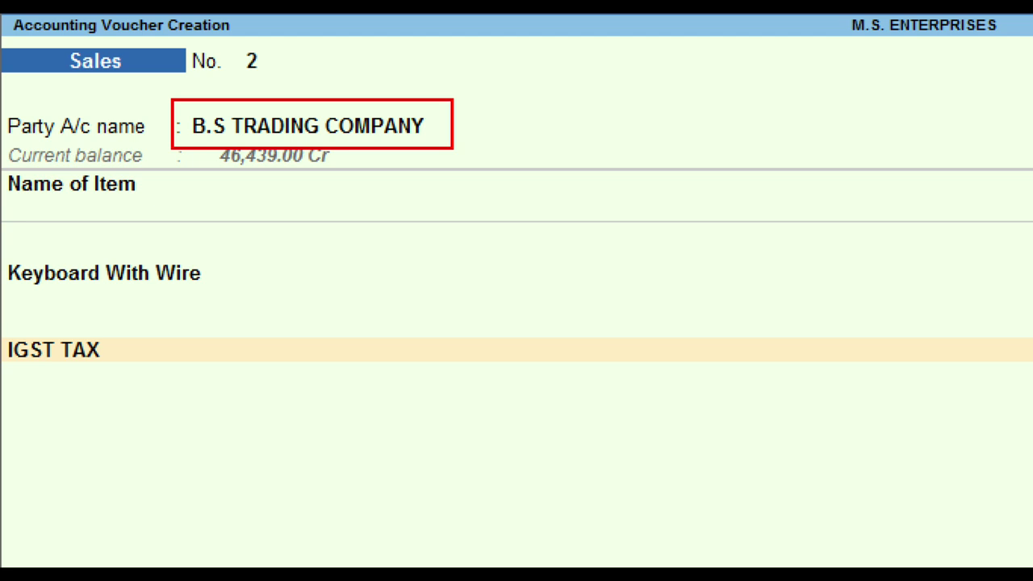
{"action": "left_click", "coordinate": [378, 135]}
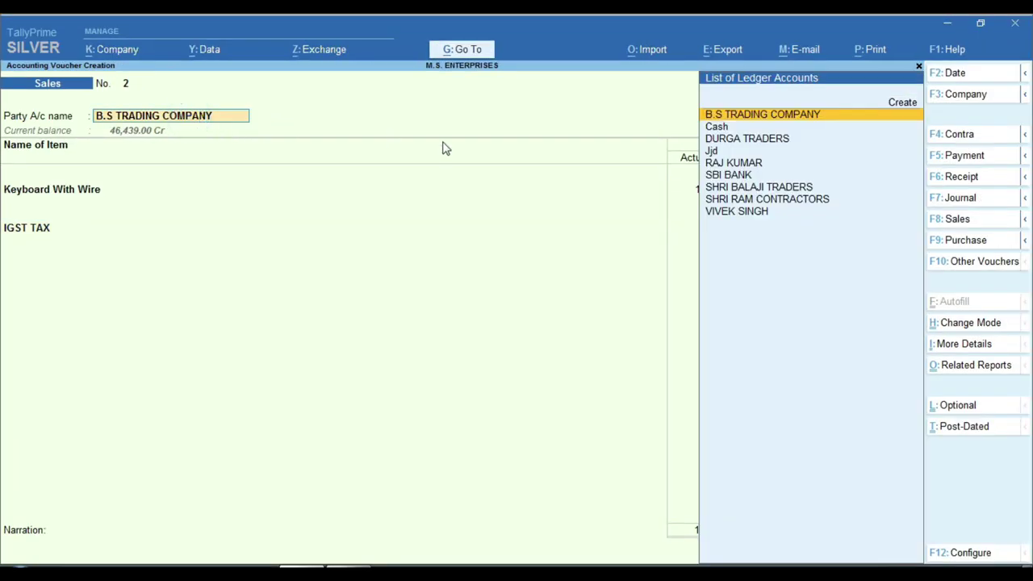
{"action": "key", "text": "ctrl"}
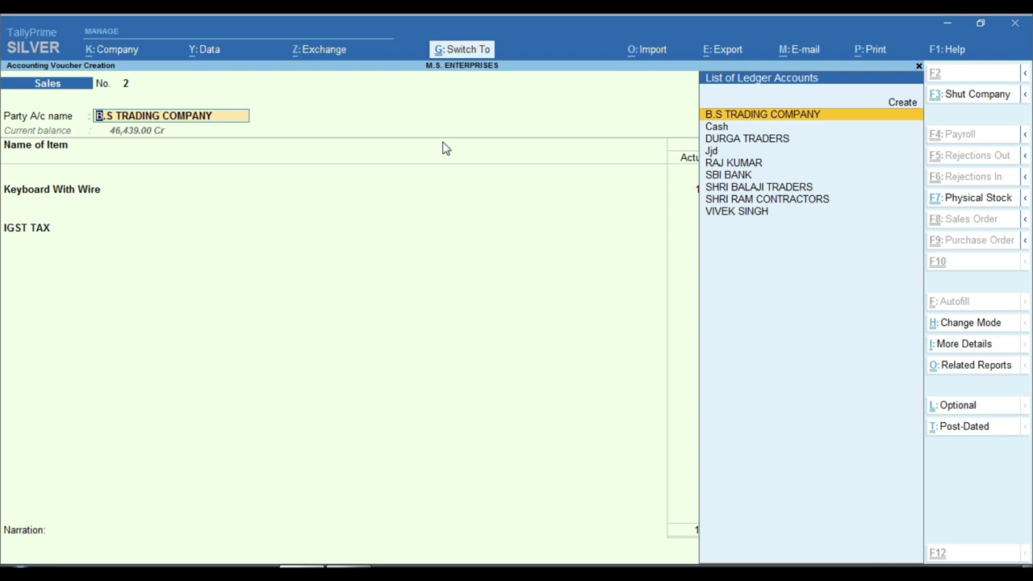
{"action": "key", "text": "ctrl+Return"}
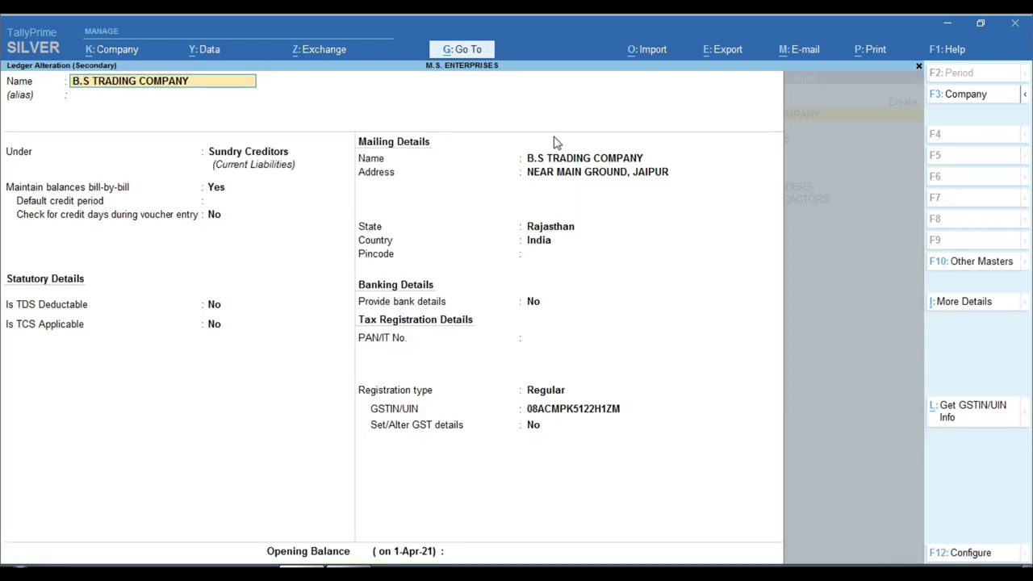
{"action": "key", "text": "ctrl+1"}
{"action": "left_click", "coordinate": [540, 224]}
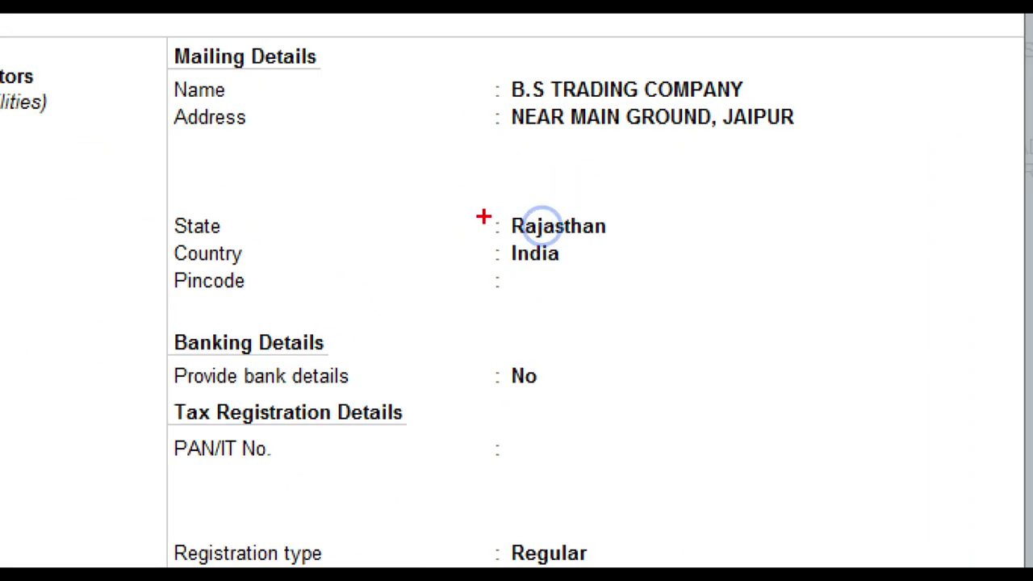
{"action": "left_click_drag", "start_coordinate": [486, 201], "coordinate": [633, 241]}
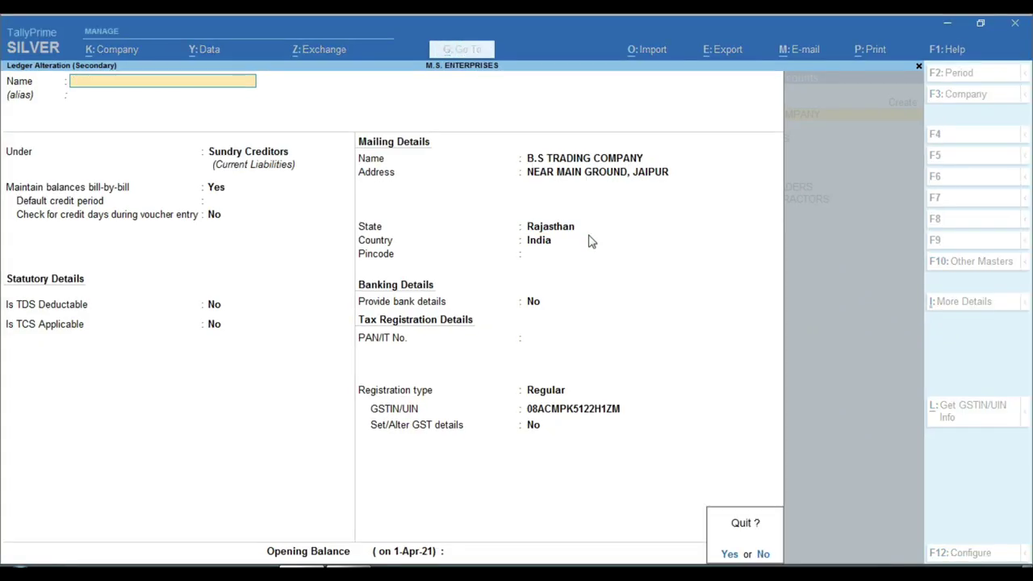
{"action": "key", "text": "y"}
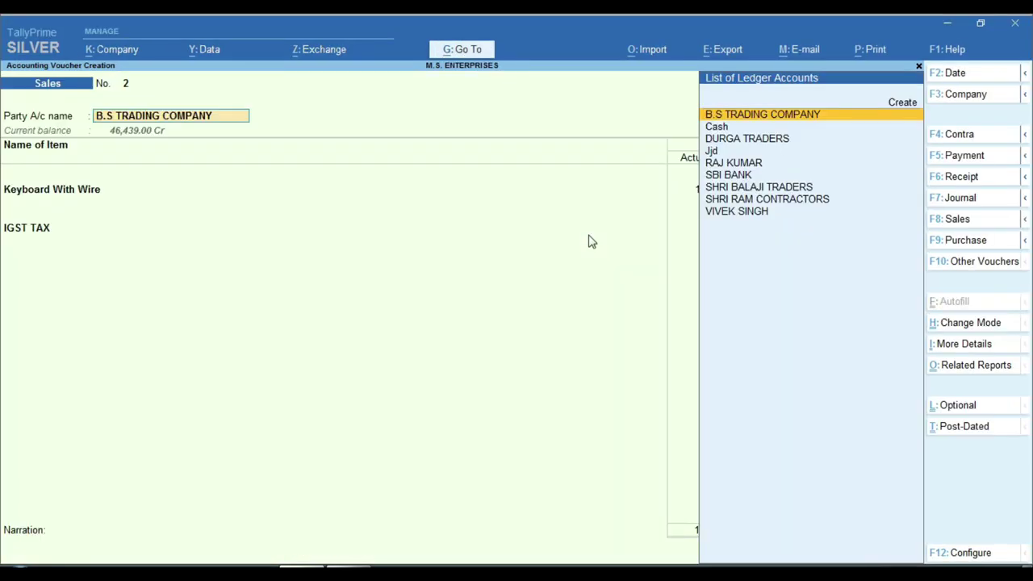
- Create a new party ledger named Xyz Traders under Sundry Debtors from the voucher
{"action": "key", "text": "alt+c"}
{"action": "type", "text": "Xyz Tra"}
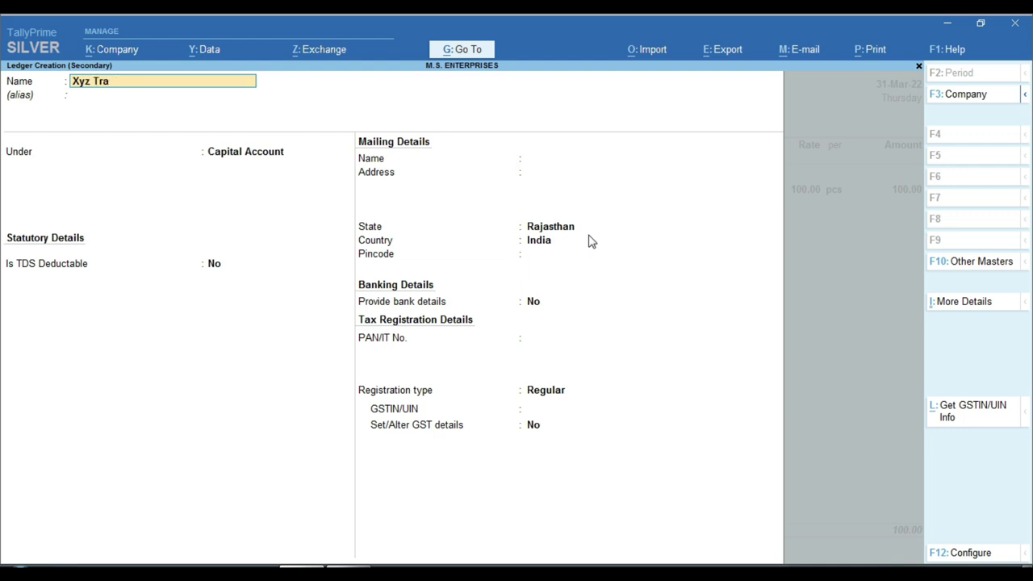
{"action": "type", "text": "ddes"}
{"action": "key", "text": "Return"}
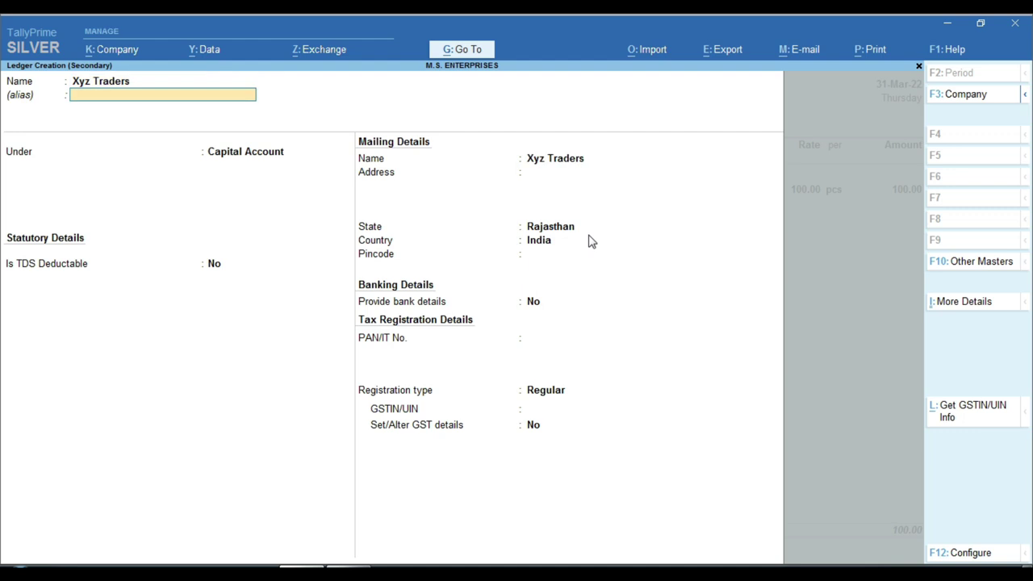
{"action": "key", "text": "Return"}
{"action": "type", "text": "Sund"}
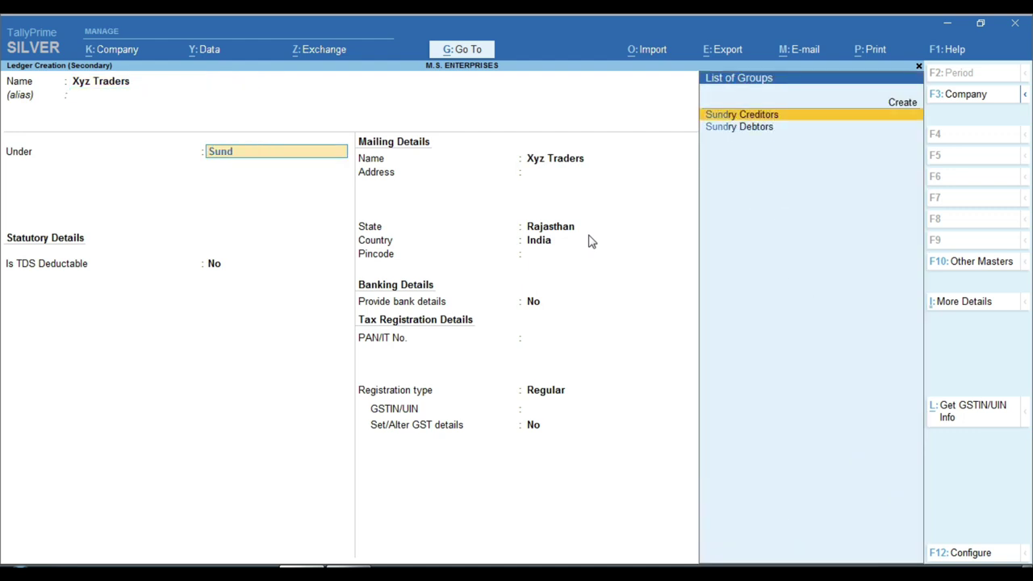
{"action": "key", "text": "Down"}
{"action": "key", "text": "Return"}
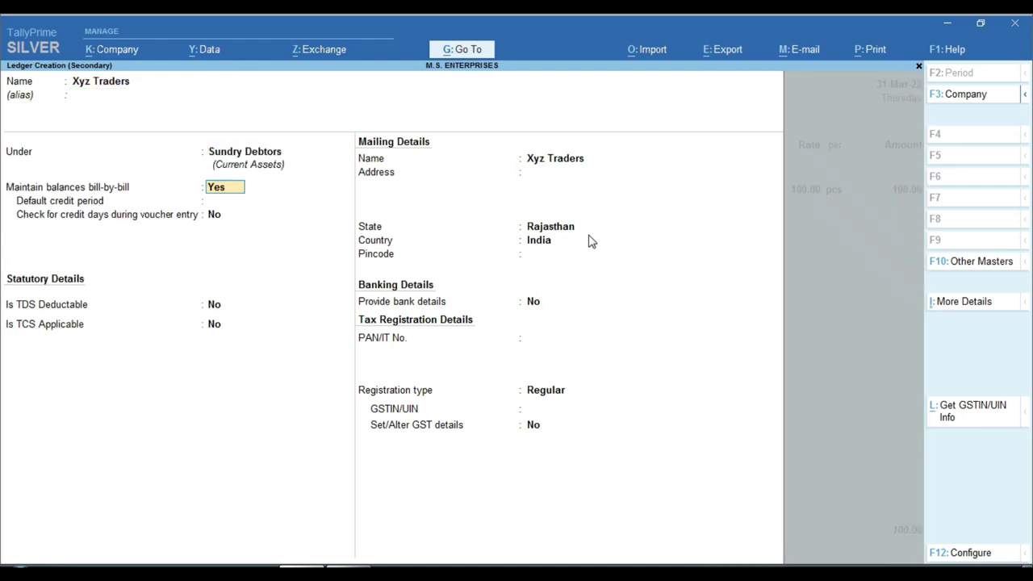
- Turn off bill-by-bill balances for the new ledger and set its state to Punjab
{"action": "type", "text": "n"}
{"action": "key", "text": "Return"}
{"action": "key", "text": "Return"}
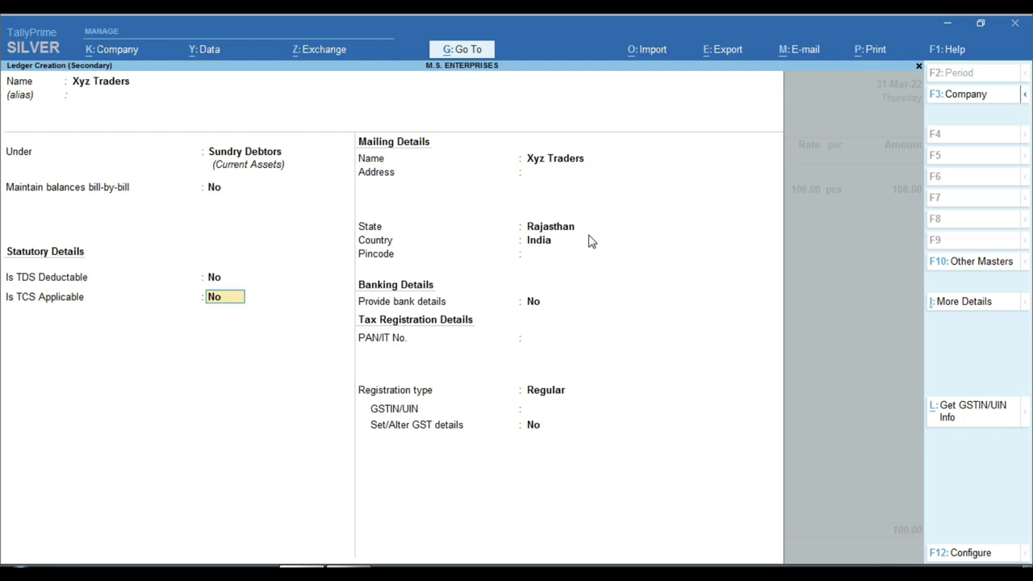
{"action": "key", "text": "Return"}
{"action": "key", "text": "Return"}
{"action": "key", "text": "Return"}
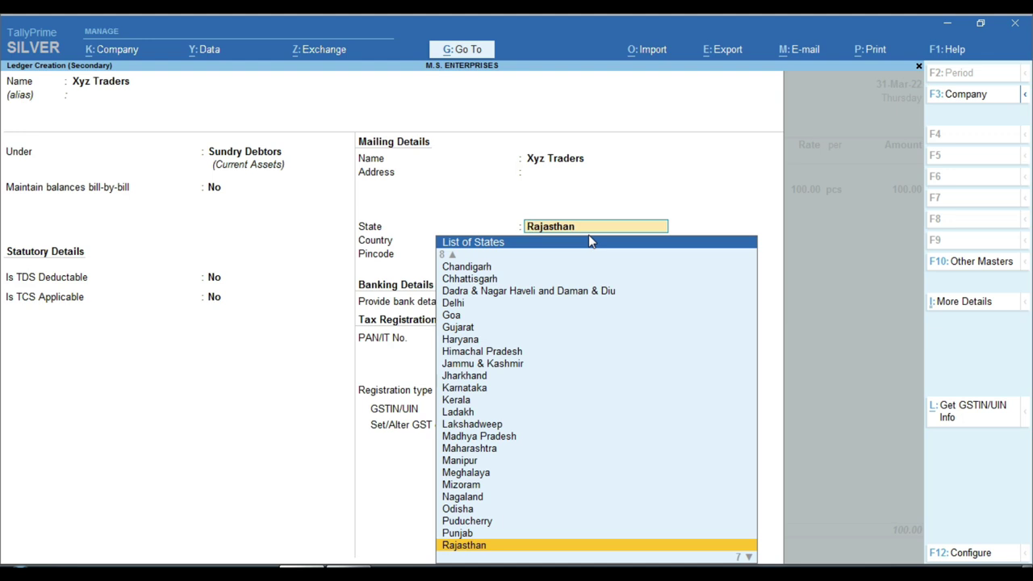
{"action": "key", "text": "Up"}
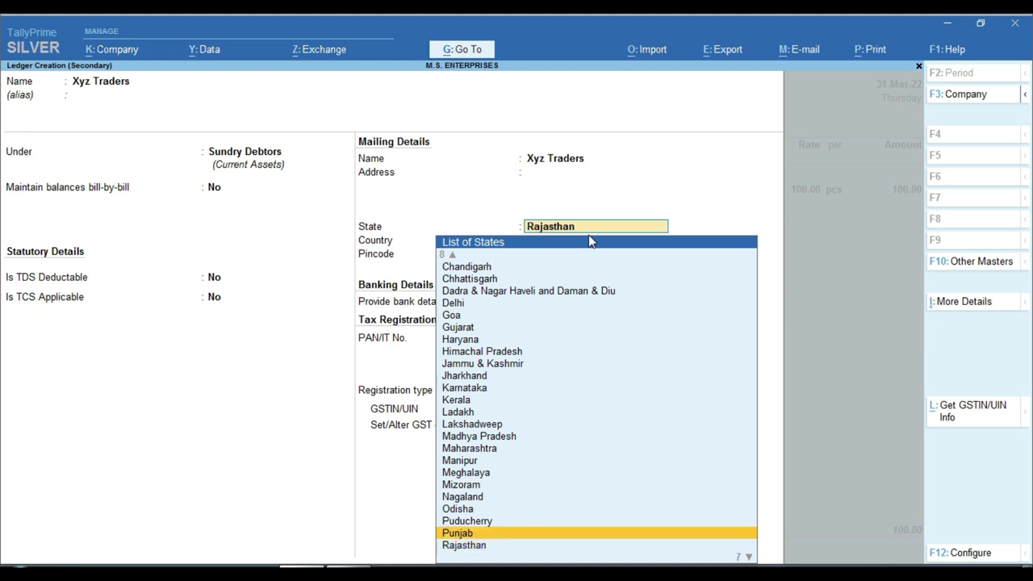
{"action": "key", "text": "Return"}
{"action": "key", "text": "Return"}
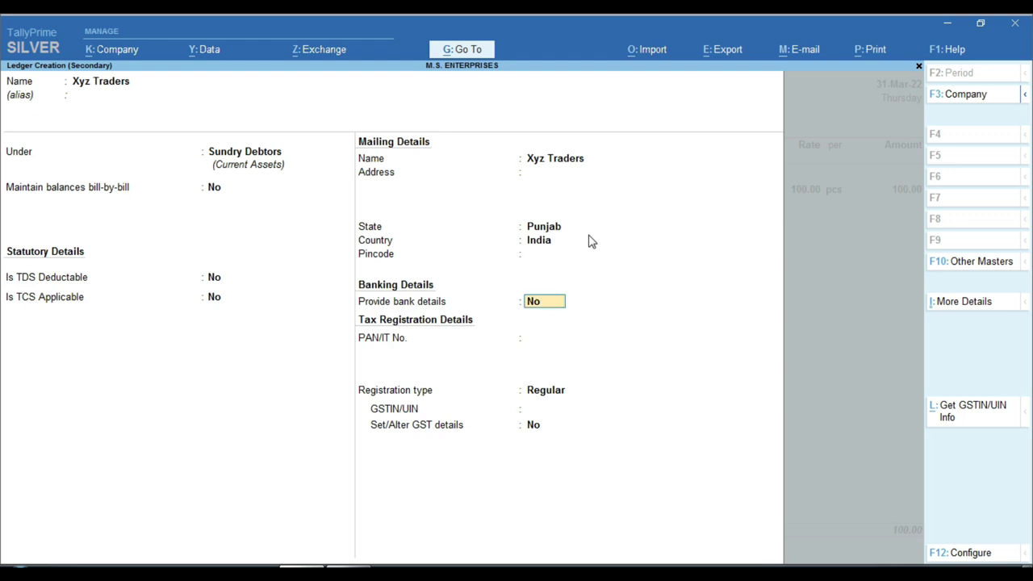
- Set the ledger's registration type to Unregistered and save it as the voucher's party
{"action": "key", "text": "Return"}
{"action": "key", "text": "Return"}
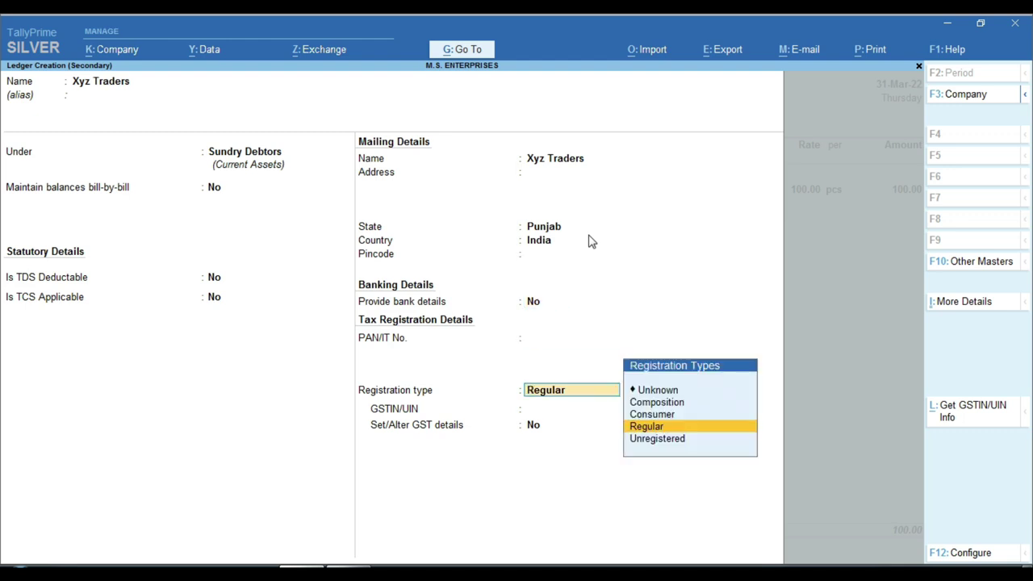
{"action": "key", "text": "Down"}
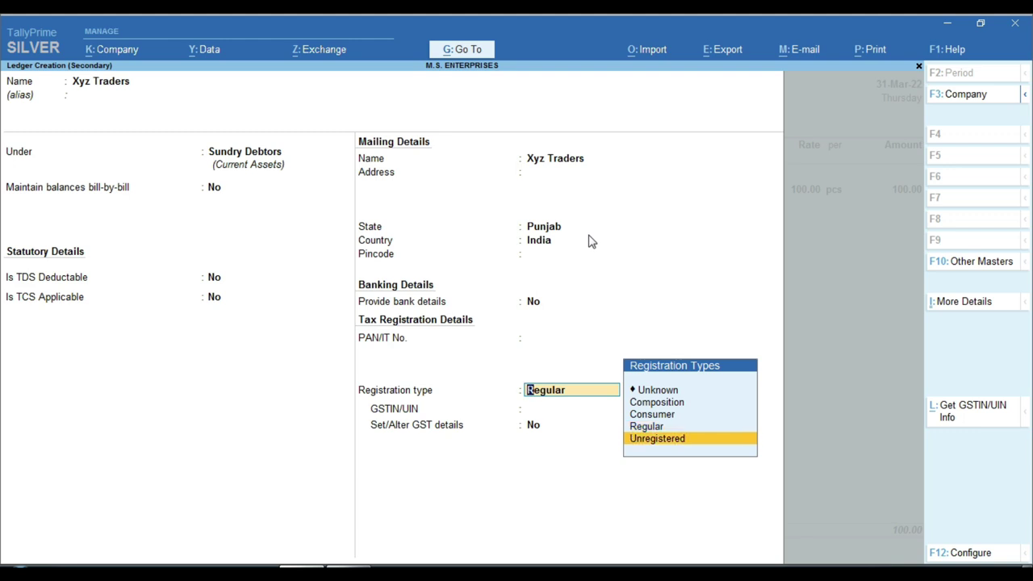
{"action": "key", "text": "Return"}
{"action": "key", "text": "Return"}
{"action": "key", "text": "Return"}
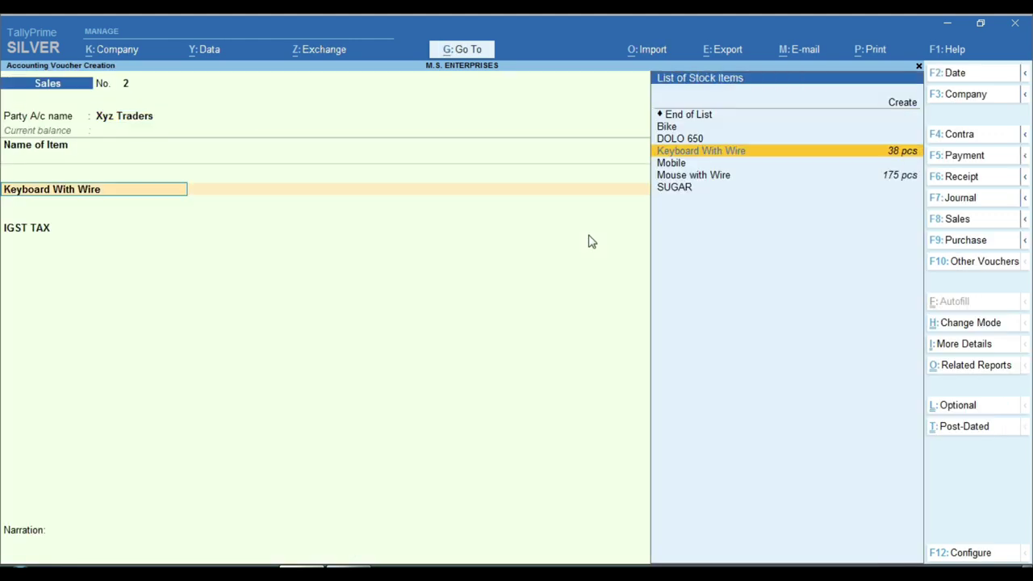
- Reconfirm the Keyboard With Wire allocation and the IGST TAX line to recalculate the tax for the new party
{"action": "key", "text": "Return"}
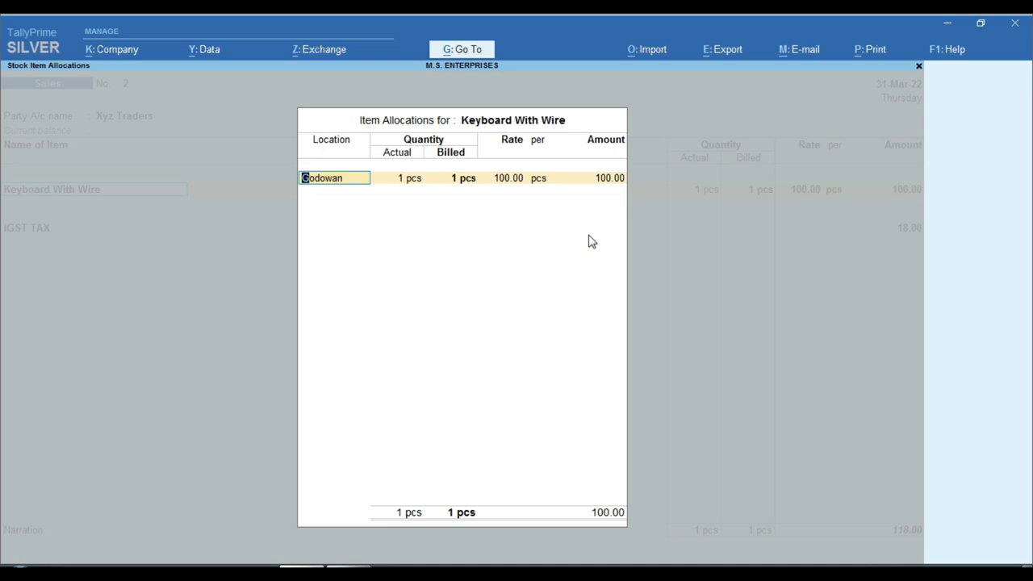
{"action": "key", "text": "Return"}
{"action": "key", "text": "Return"}
{"action": "key", "text": "Return"}
{"action": "key", "text": "Return"}
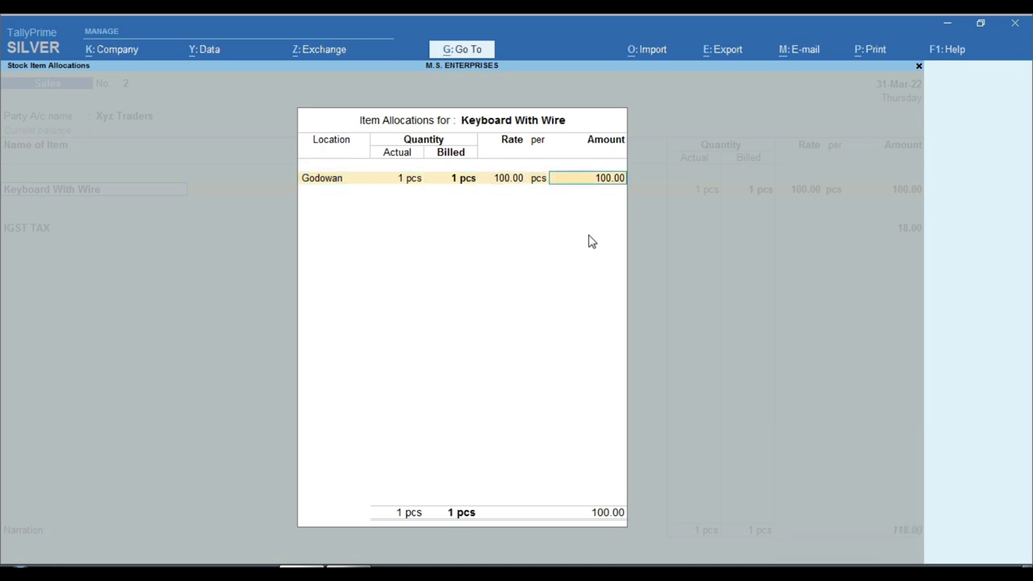
{"action": "key", "text": "Return"}
{"action": "key", "text": "Return"}
{"action": "key", "text": "Return"}
{"action": "key", "text": "Return"}
{"action": "key", "text": "Return"}
{"action": "key", "text": "Return"}
{"action": "key", "text": "Return"}
{"action": "key", "text": "Return"}
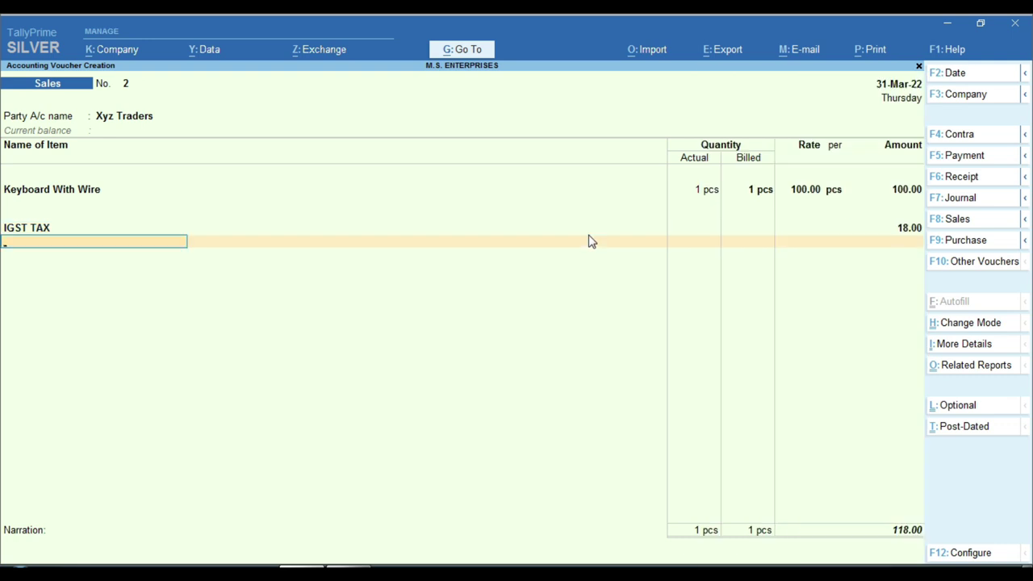
{"action": "key", "text": "BackSpace"}
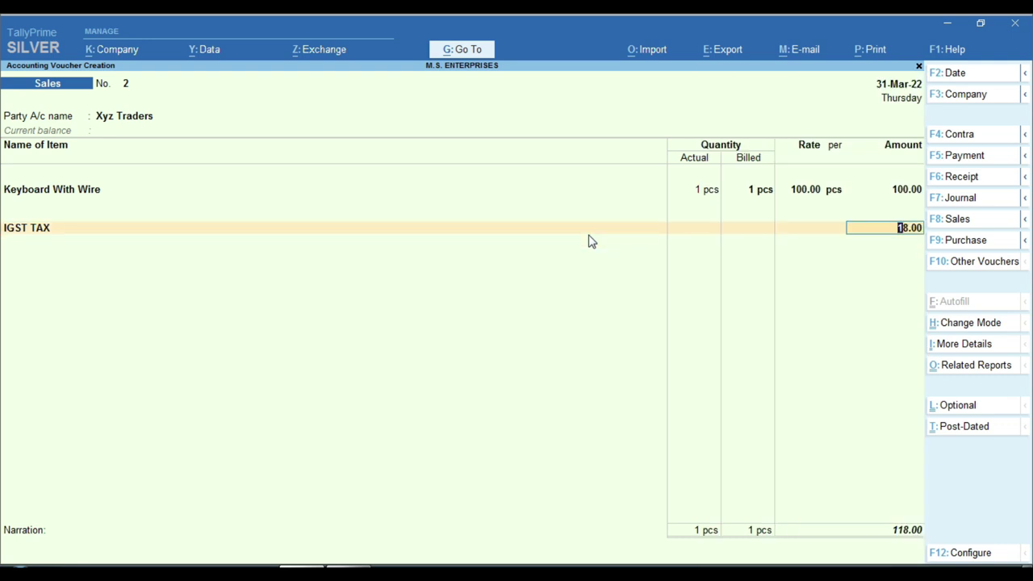
{"action": "key", "text": "ctrl"}
- Reconfirm Xyz Traders as the voucher's party and return to the Keyboard With Wire item line
{"action": "left_click", "coordinate": [153, 117]}
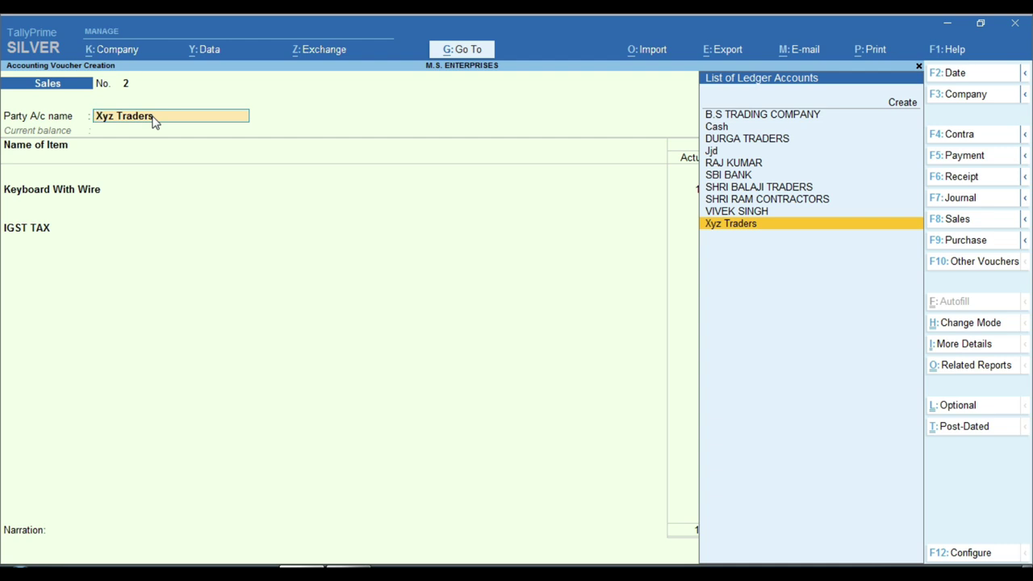
{"action": "key", "text": "Return"}
{"action": "key", "text": "Return"}
{"action": "key", "text": "Return"}
{"action": "key", "text": "Return"}
{"action": "key", "text": "Return"}
{"action": "key", "text": "Return"}
{"action": "key", "text": "Return"}
{"action": "key", "text": "Return"}
{"action": "key", "text": "Return"}
{"action": "key", "text": "Return"}
{"action": "key", "text": "Return"}
{"action": "key", "text": "Return"}
{"action": "key", "text": "Return"}
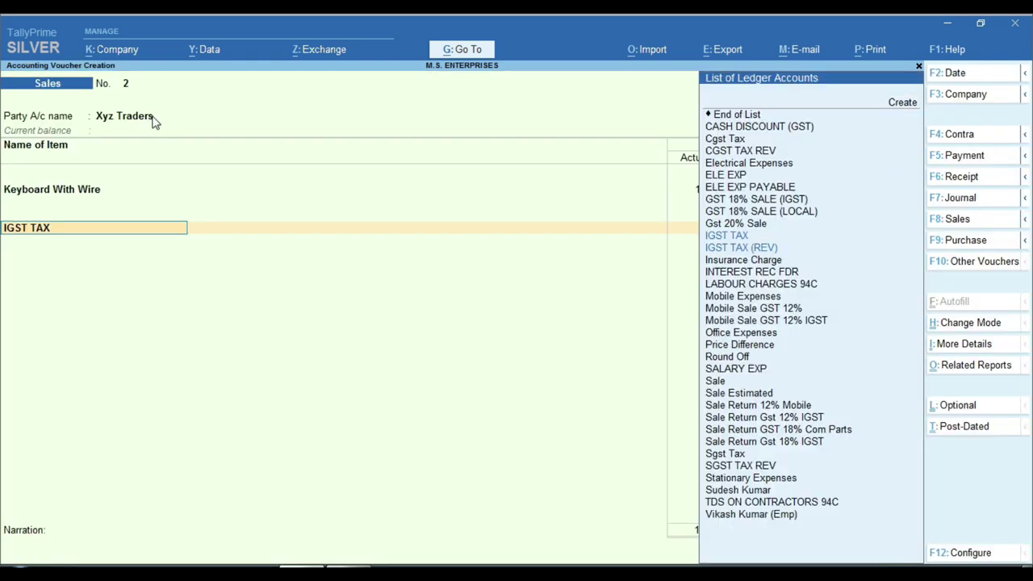
{"action": "key", "text": "shift+Tab"}
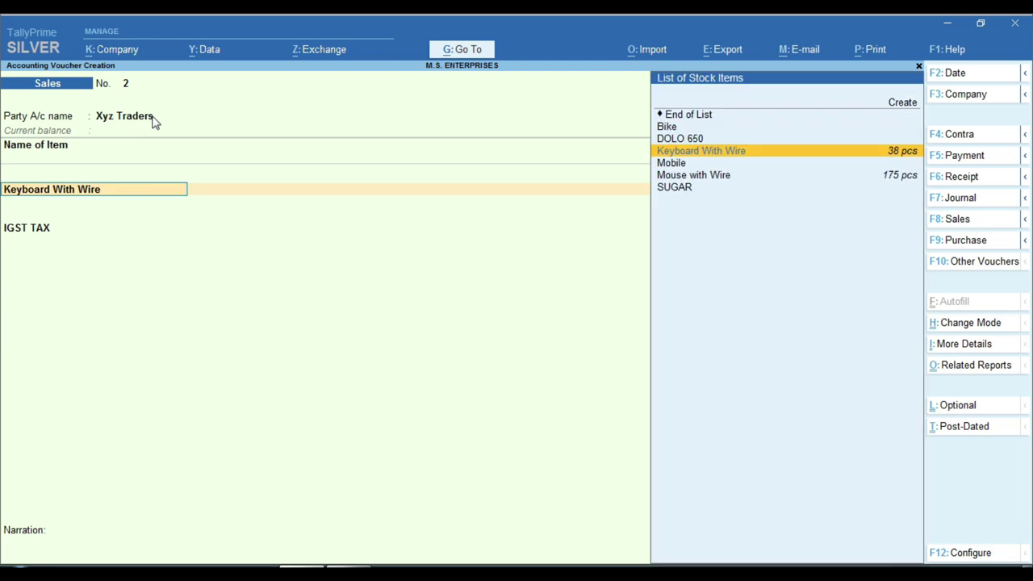
- Reconfirm the Keyboard With Wire allocation of 1 pcs at 100.00 and open the item's accounting details
{"action": "key", "text": "Return"}
{"action": "key", "text": "Return"}
{"action": "key", "text": "Return"}
{"action": "key", "text": "Return"}
{"action": "key", "text": "Return"}
{"action": "key", "text": "Return"}
{"action": "key", "text": "Return"}
{"action": "key", "text": "Return"}
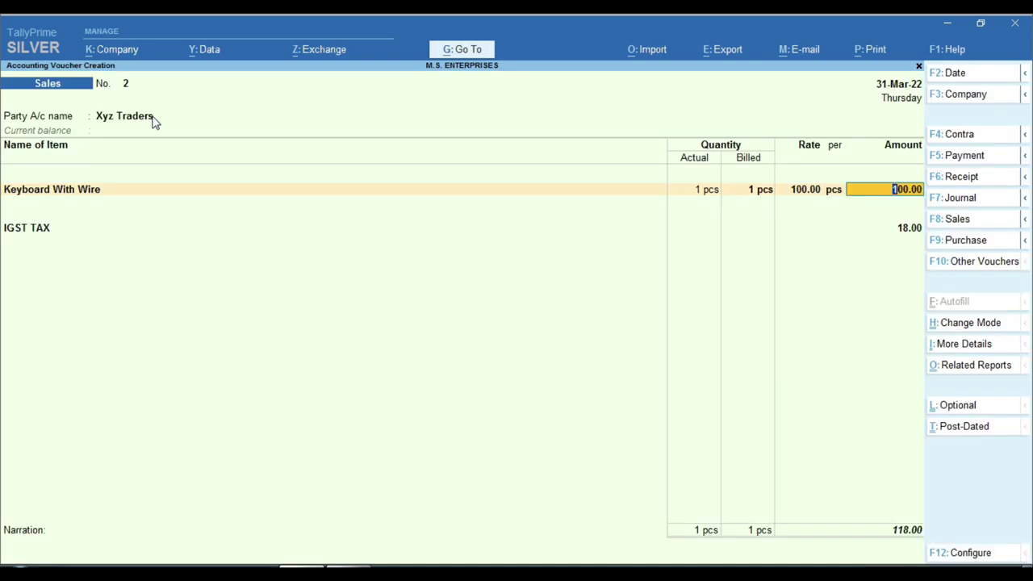
{"action": "key", "text": "Return"}
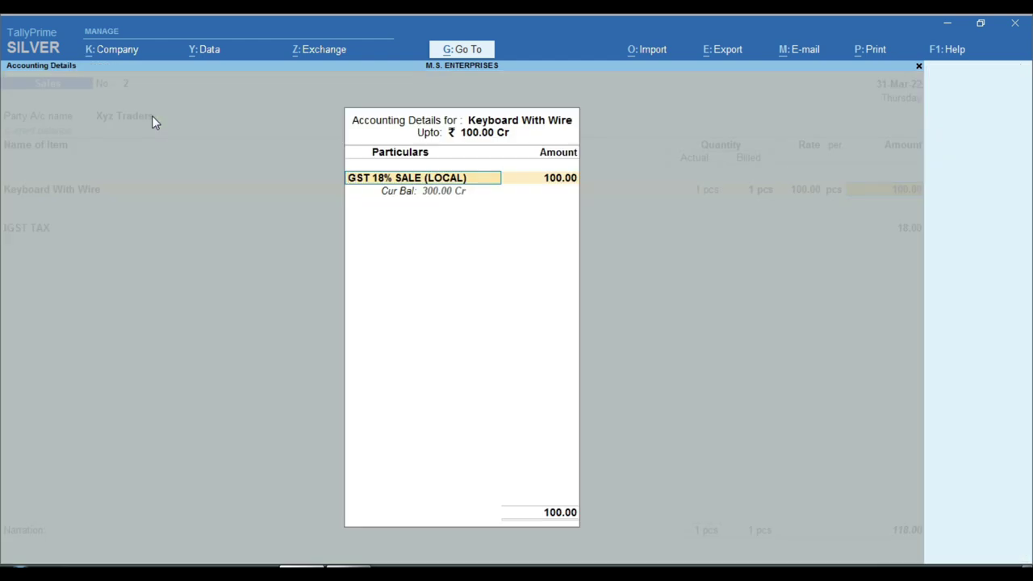
- Open the GST 18% SALE (LOCAL) ledger for alteration and bring up its GST details
{"action": "key", "text": "ctrl+Return"}
{"action": "key", "text": "Return"}
{"action": "key", "text": "Return"}
{"action": "key", "text": "Return"}
{"action": "key", "text": "Return"}
{"action": "key", "text": "Return"}
{"action": "key", "text": "y"}
{"action": "key", "text": "Return"}
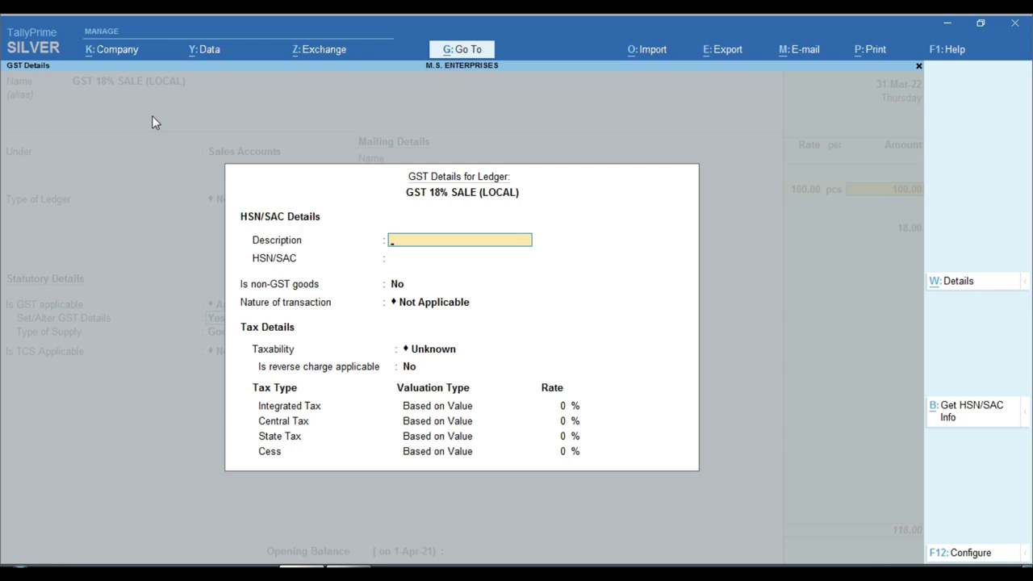
- Examine the ledger's natures of transaction, keep Not Applicable with Unknown taxability, and save the ledger
{"action": "key", "text": "Return"}
{"action": "key", "text": "Return"}
{"action": "key", "text": "Return"}
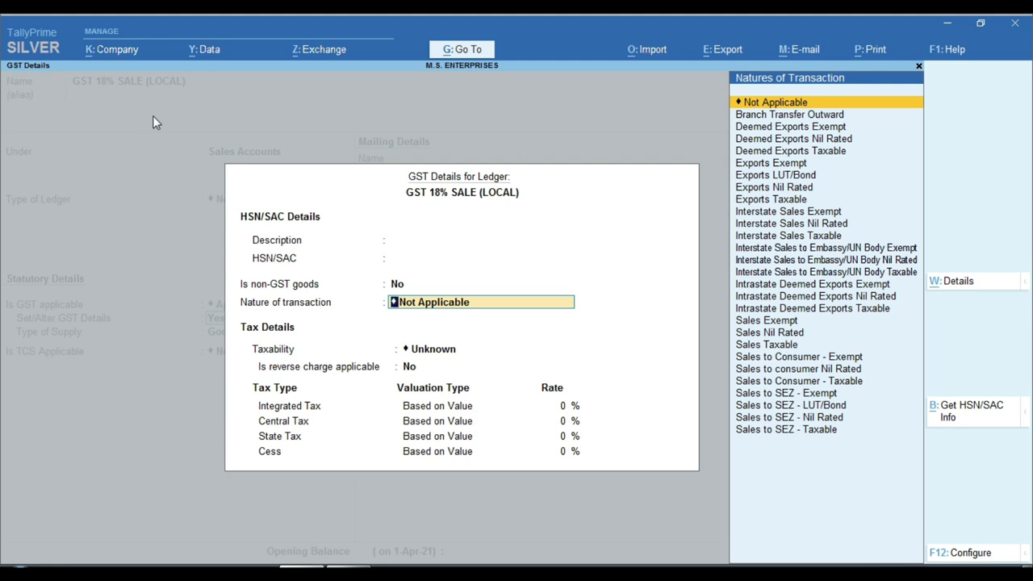
{"action": "key", "text": "ctrl"}
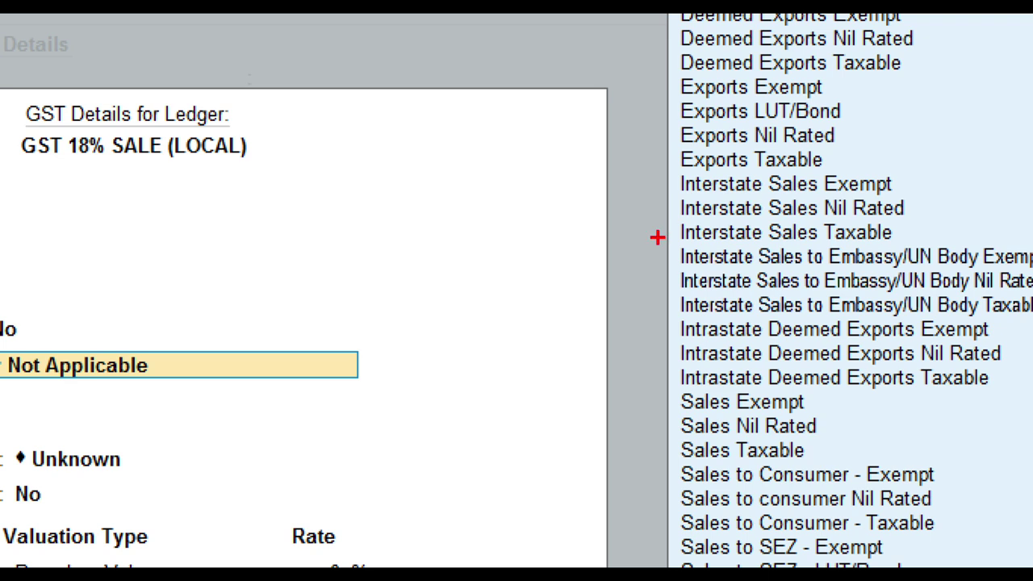
{"action": "mouse_move", "coordinate": [673, 216]}
{"action": "left_mouse_down"}
{"action": "mouse_move", "coordinate": [745, 259]}
{"action": "mouse_move", "coordinate": [877, 259]}
{"action": "mouse_move", "coordinate": [917, 246]}
{"action": "left_mouse_up"}
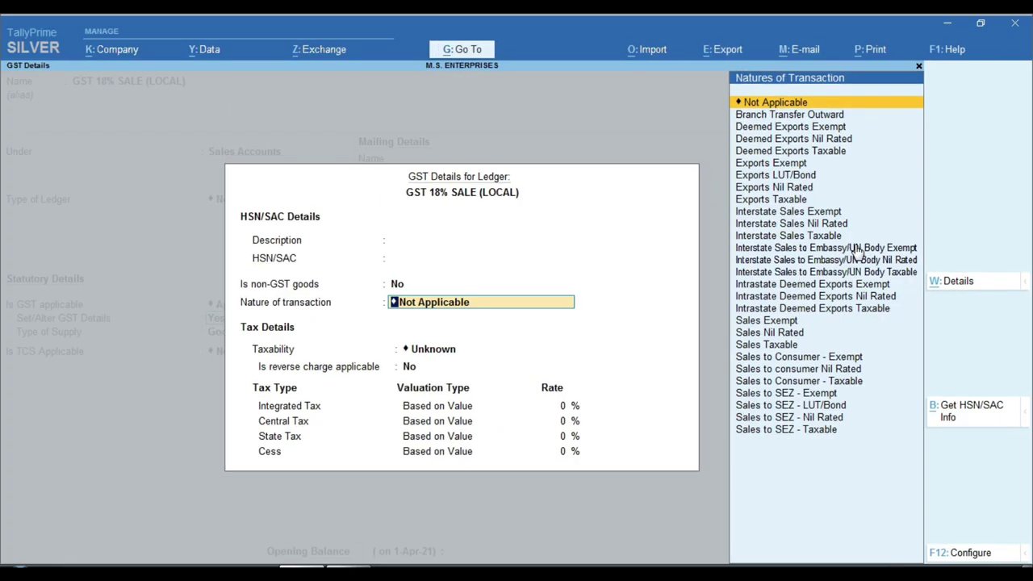
{"action": "key", "text": "Return"}
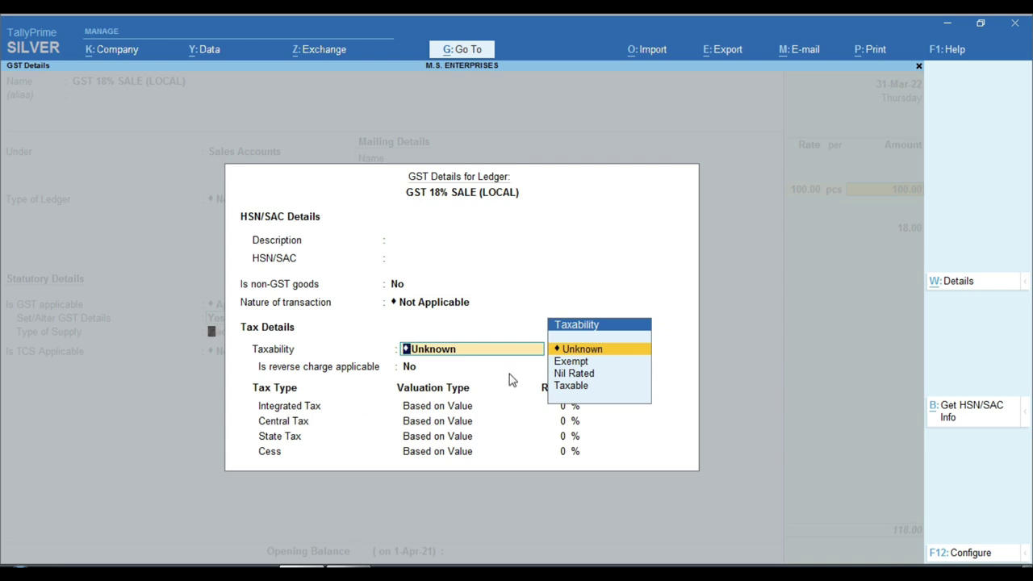
{"action": "key", "text": "Return"}
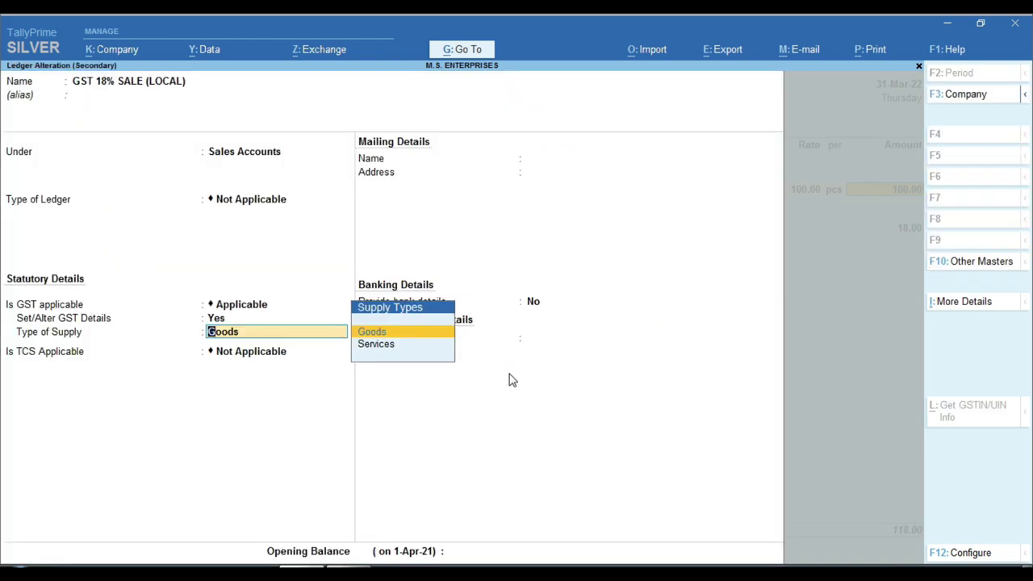
{"action": "key", "text": "ctrl+a"}
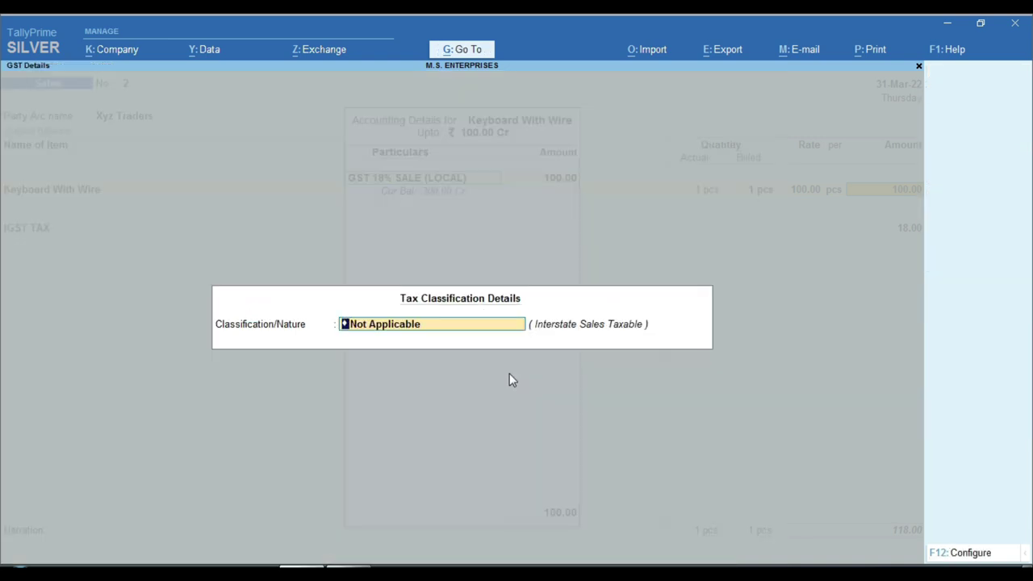
- Look through the interstate natures in the item's tax classification, keep Not Applicable, and proceed to the IGST TAX amount
{"action": "key", "text": "Return"}
{"action": "key", "text": "Return"}
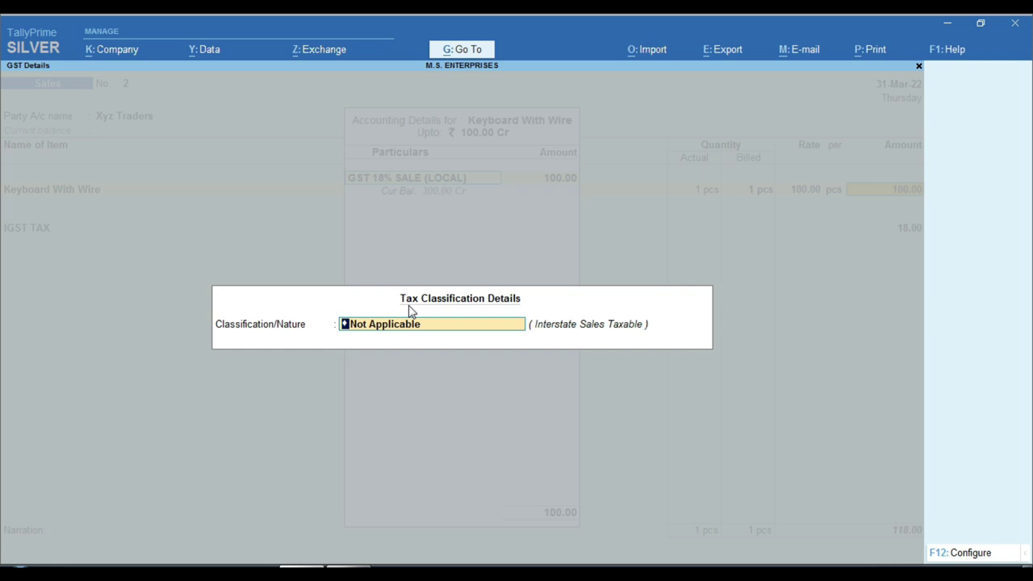
{"action": "type", "text": "Inter"}
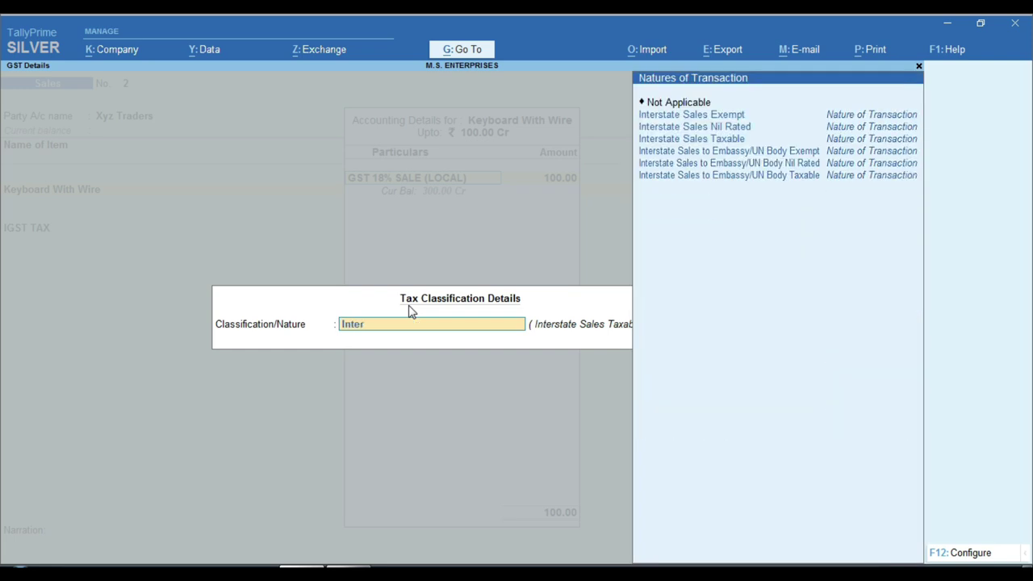
{"action": "key", "text": "Down"}
{"action": "key", "text": "Down"}
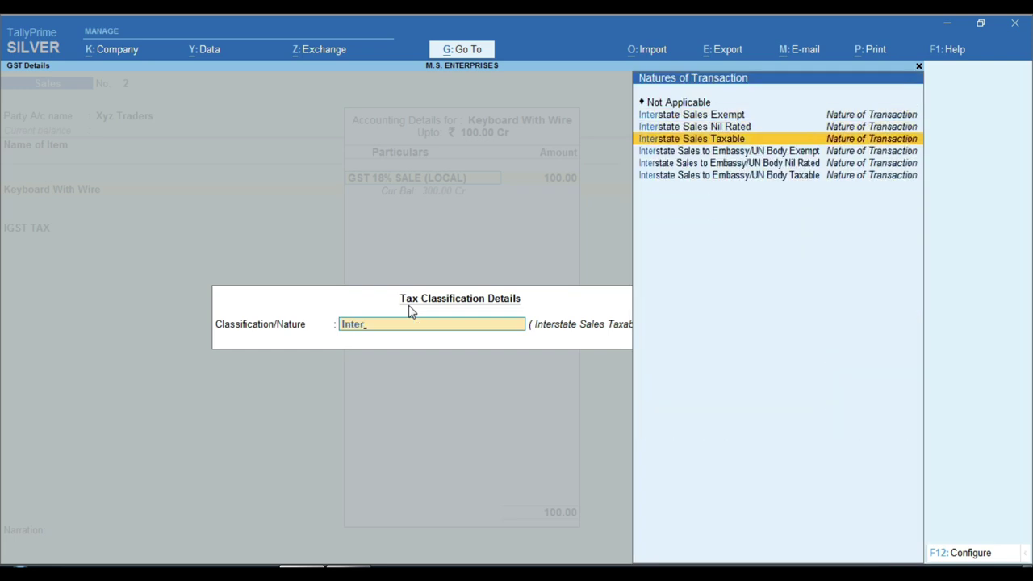
{"action": "key", "text": "Up"}
{"action": "key", "text": "Up"}
{"action": "key", "text": "Up"}
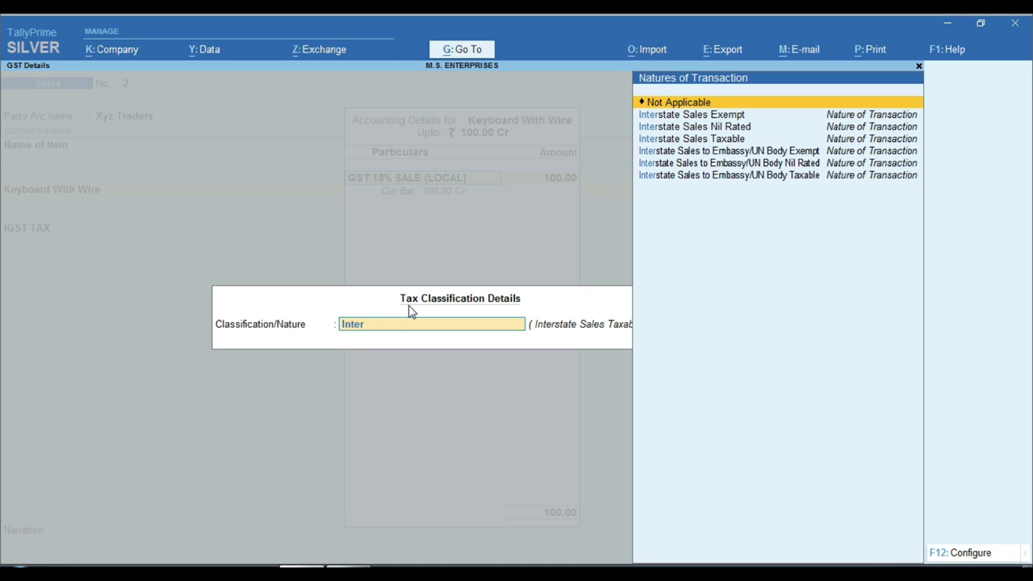
{"action": "key", "text": "Return"}
{"action": "key", "text": "Return"}
{"action": "key", "text": "Return"}
{"action": "key", "text": "Return"}
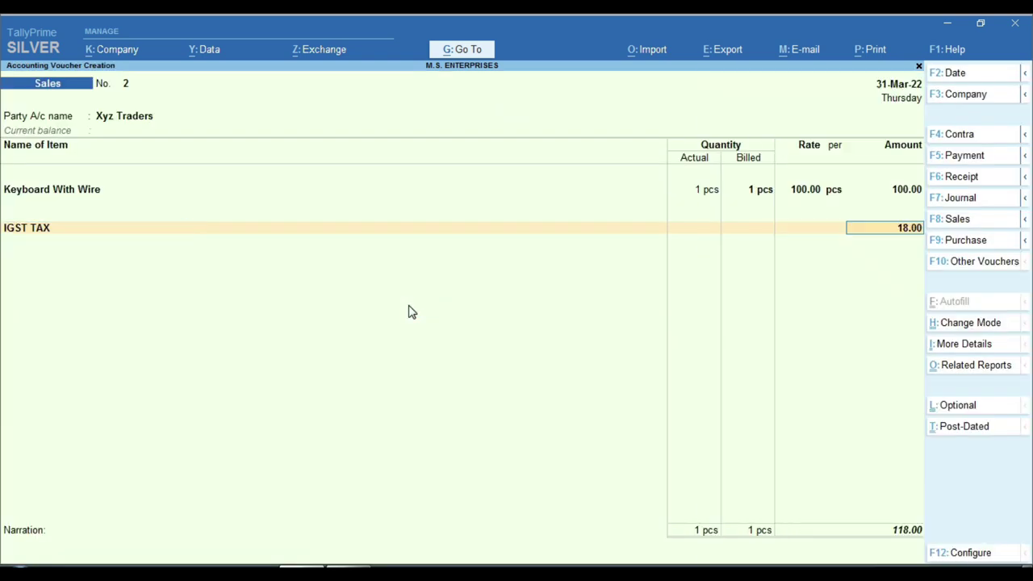
- Reopen the Tax Classification Details for Keyboard With Wire, check the suggested nature of transaction, and quit back to the voucher
{"action": "key", "text": "BackSpace"}
{"action": "key", "text": "BackSpace"}
{"action": "key", "text": "BackSpace"}
{"action": "key", "text": "BackSpace"}
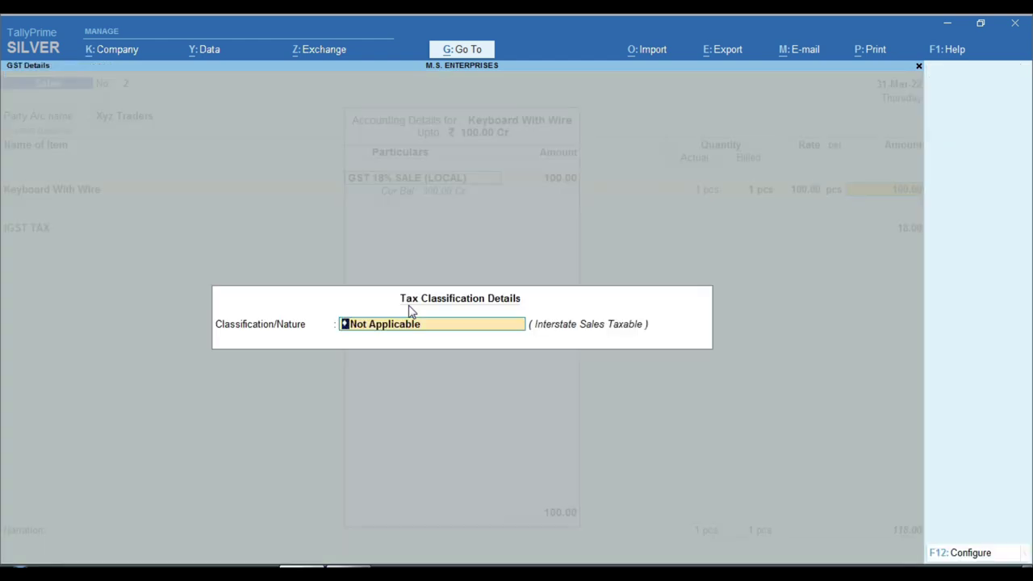
{"action": "left_click", "coordinate": [476, 326]}
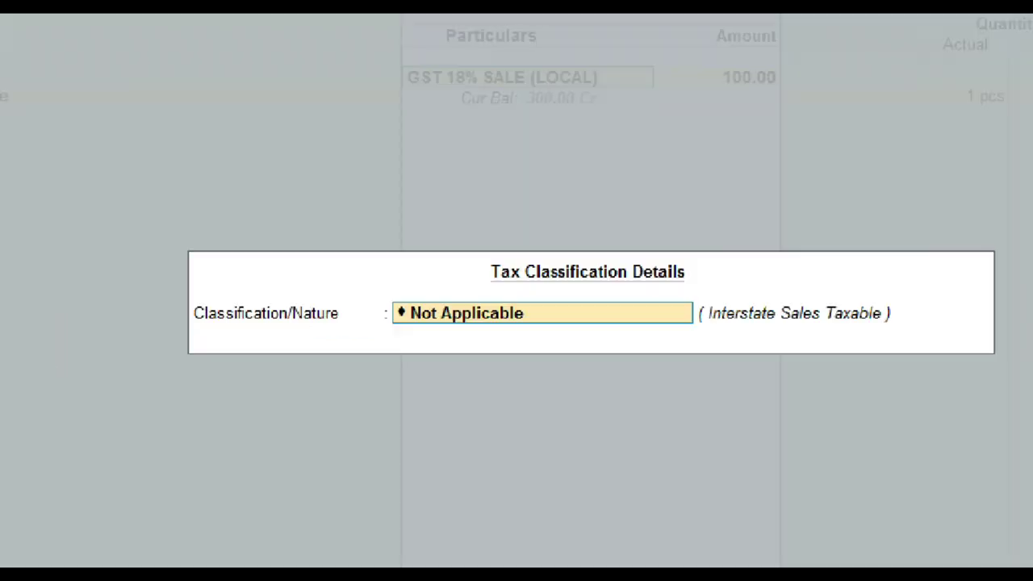
{"action": "left_click_drag", "start_coordinate": [173, 292], "coordinate": [360, 331]}
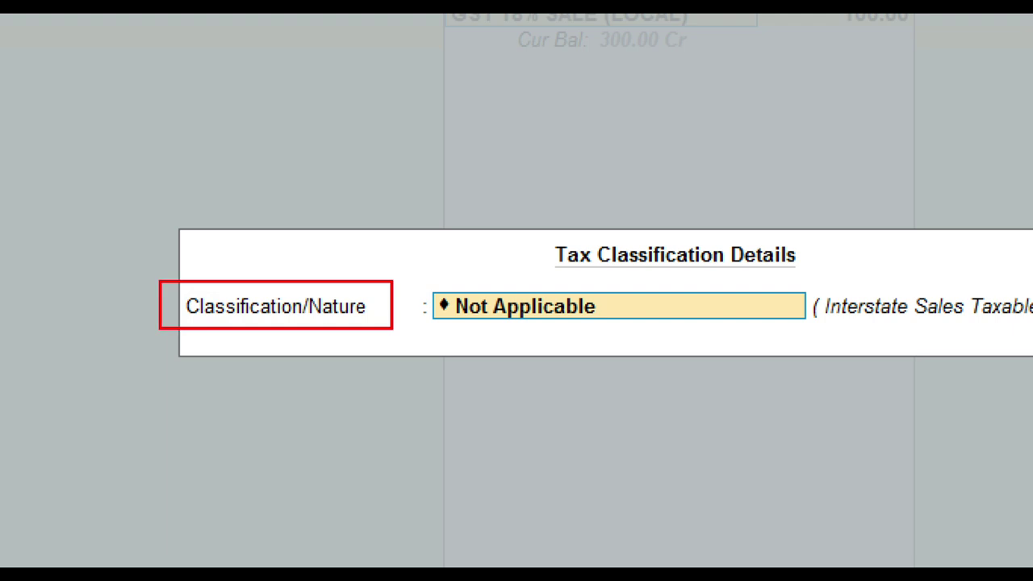
{"action": "mouse_move", "coordinate": [810, 282]}
{"action": "left_mouse_down"}
{"action": "mouse_move", "coordinate": [1013, 344]}
{"action": "mouse_move", "coordinate": [1030, 321]}
{"action": "left_mouse_up"}
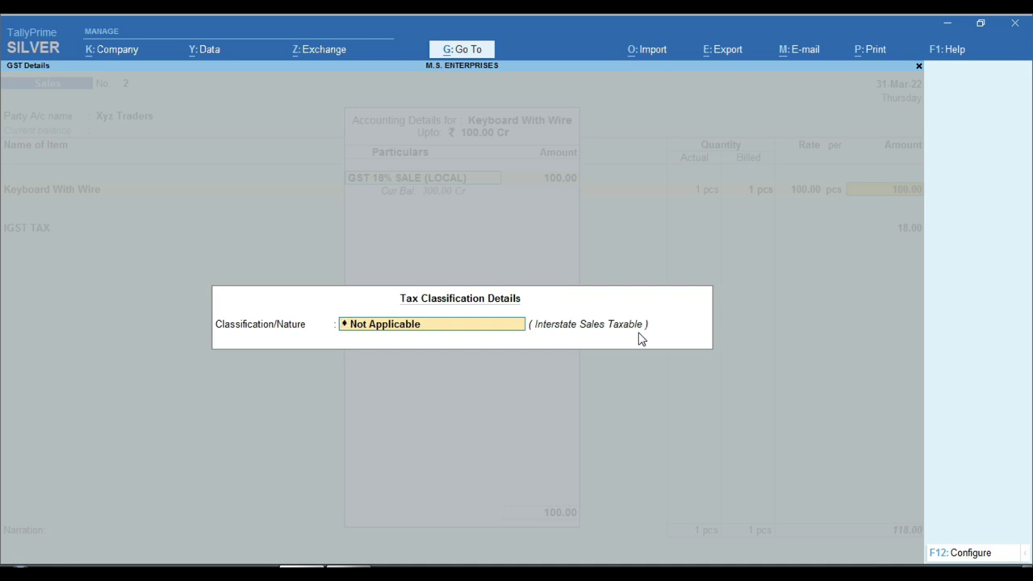
{"action": "key", "text": "ctrl"}
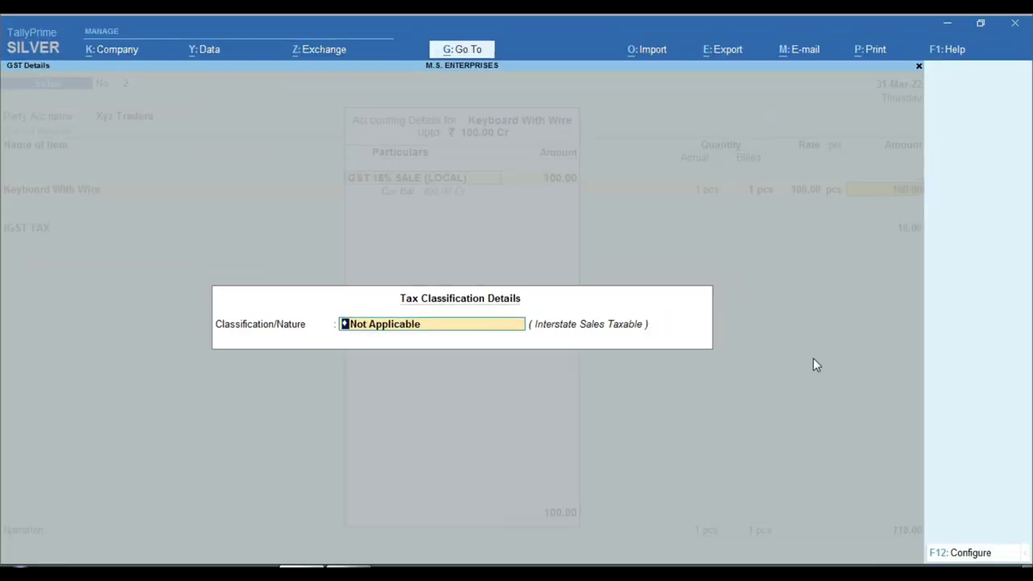
{"action": "key", "text": "BackSpace"}
{"action": "key", "text": "Escape"}
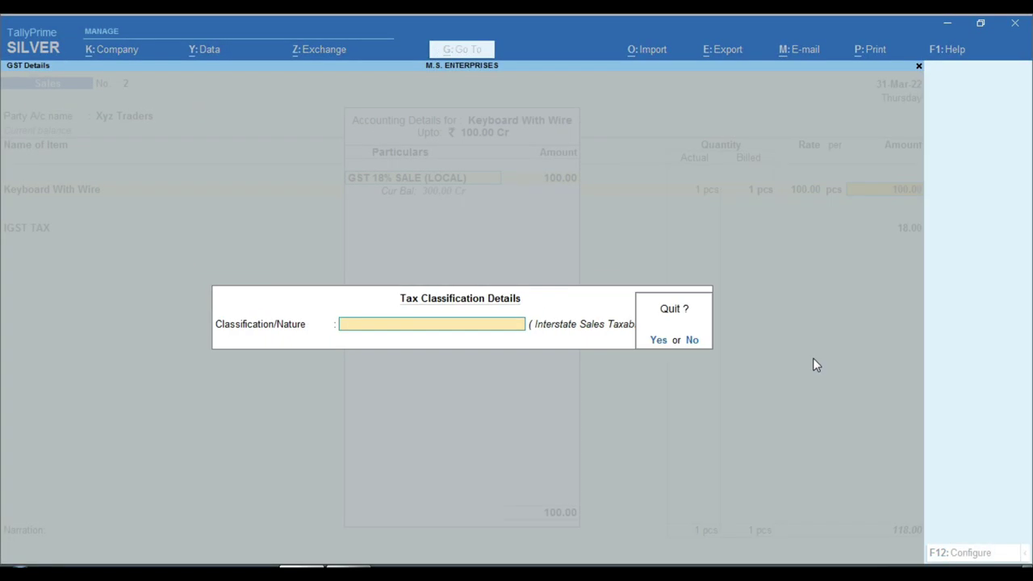
{"action": "key", "text": "y"}
{"action": "key", "text": "BackSpace"}
{"action": "key", "text": "Escape"}
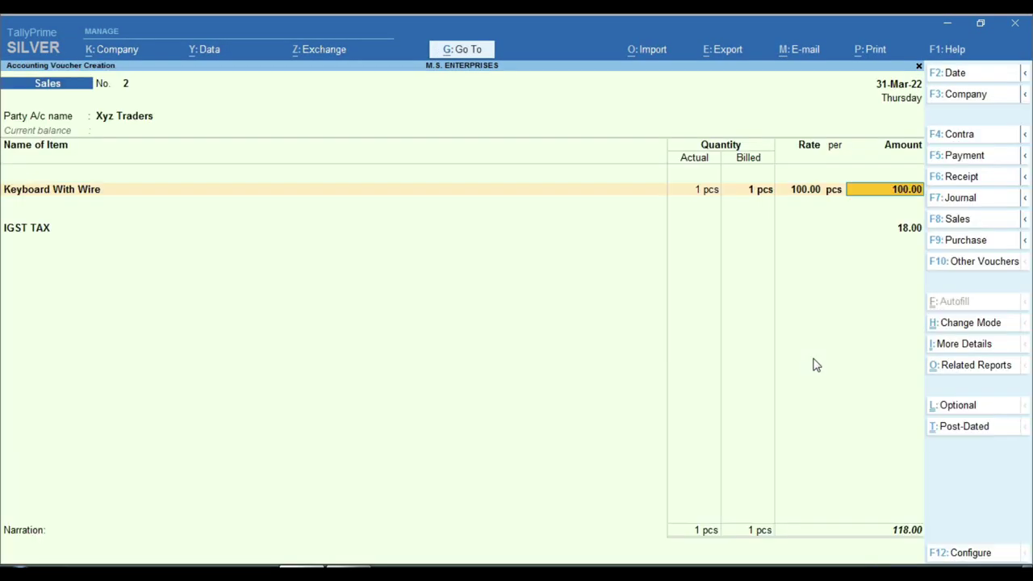
- Change the voucher's party to B.S TRADING COMPANY and reopen the Keyboard With Wire allocation
{"action": "key", "text": "shift+Tab"}
{"action": "key", "text": "Up"}
{"action": "key", "text": "Up"}
{"action": "key", "text": "Up"}
{"action": "key", "text": "Up"}
{"action": "key", "text": "Up"}
{"action": "key", "text": "Up"}
{"action": "key", "text": "Up"}
{"action": "key", "text": "Up"}
{"action": "key", "text": "Up"}
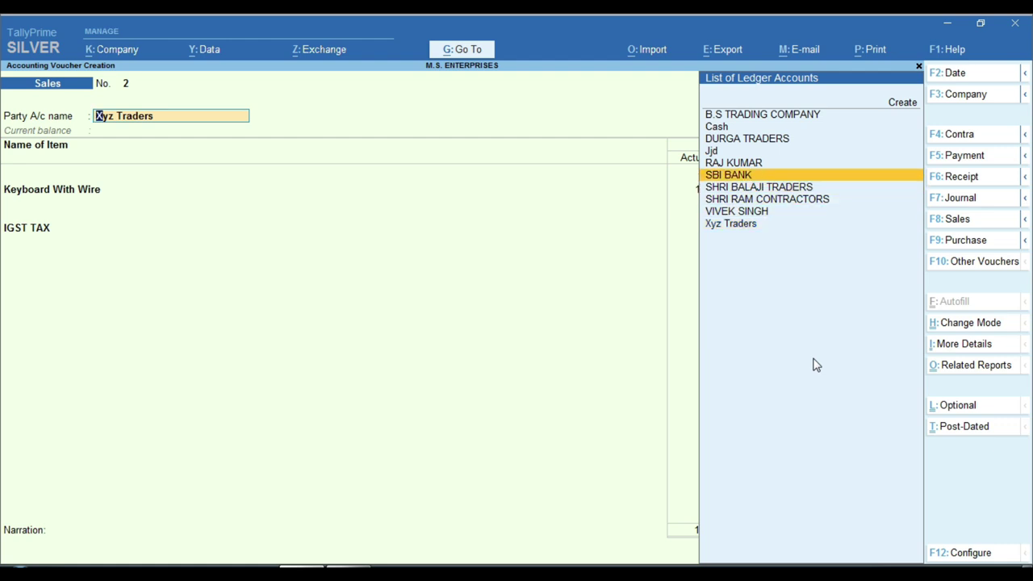
{"action": "key", "text": "Return"}
{"action": "key", "text": "Return"}
{"action": "key", "text": "Return"}
{"action": "key", "text": "Return"}
{"action": "key", "text": "Return"}
{"action": "key", "text": "Return"}
{"action": "key", "text": "Return"}
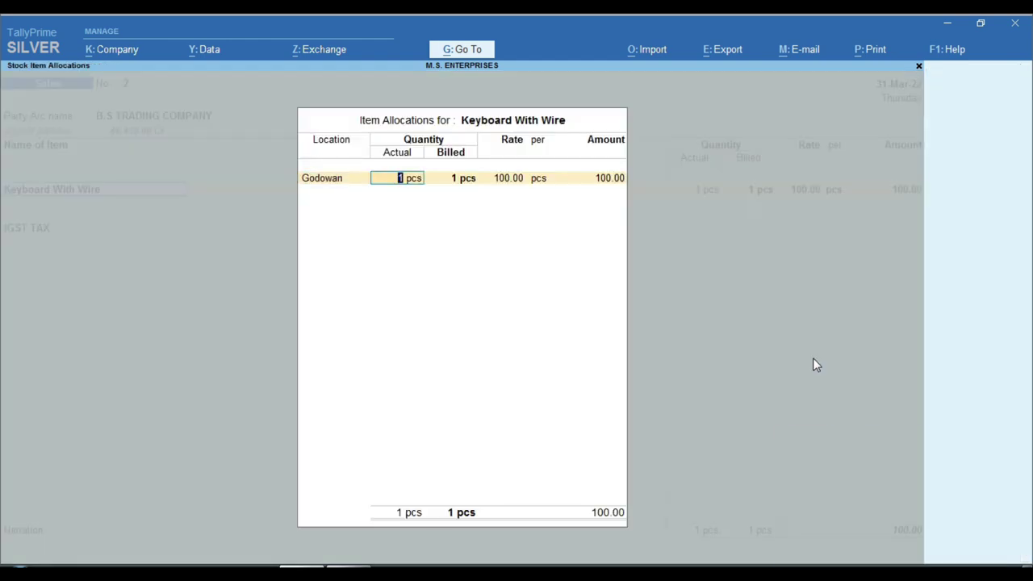
- Check the nature of transaction suggested in the item's tax classification for B.S TRADING COMPANY and return to the voucher
{"action": "key", "text": "Return"}
{"action": "key", "text": "Return"}
{"action": "key", "text": "Return"}
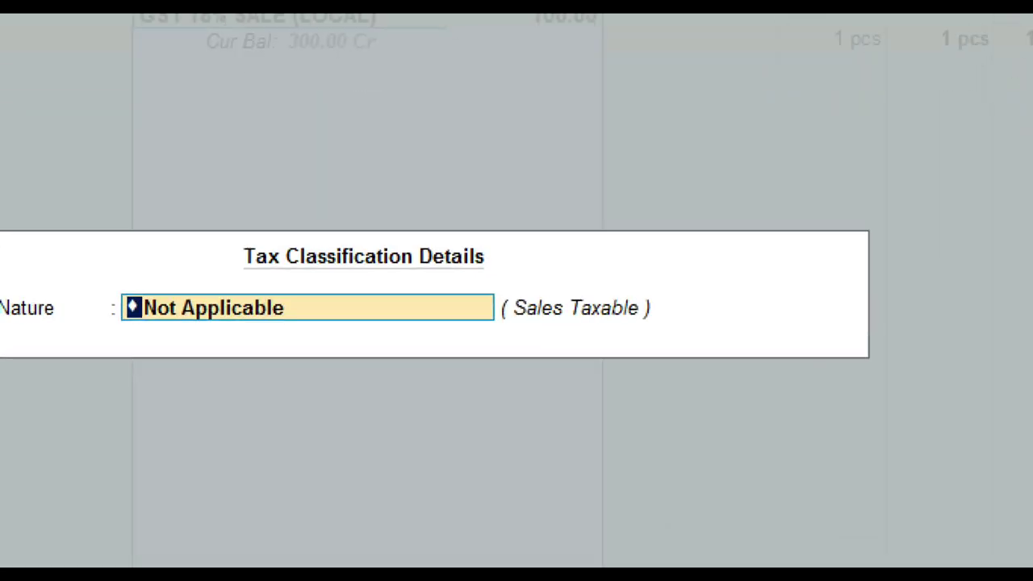
{"action": "mouse_move", "coordinate": [487, 283]}
{"action": "left_mouse_down"}
{"action": "mouse_move", "coordinate": [616, 334]}
{"action": "mouse_move", "coordinate": [670, 331]}
{"action": "left_mouse_up"}
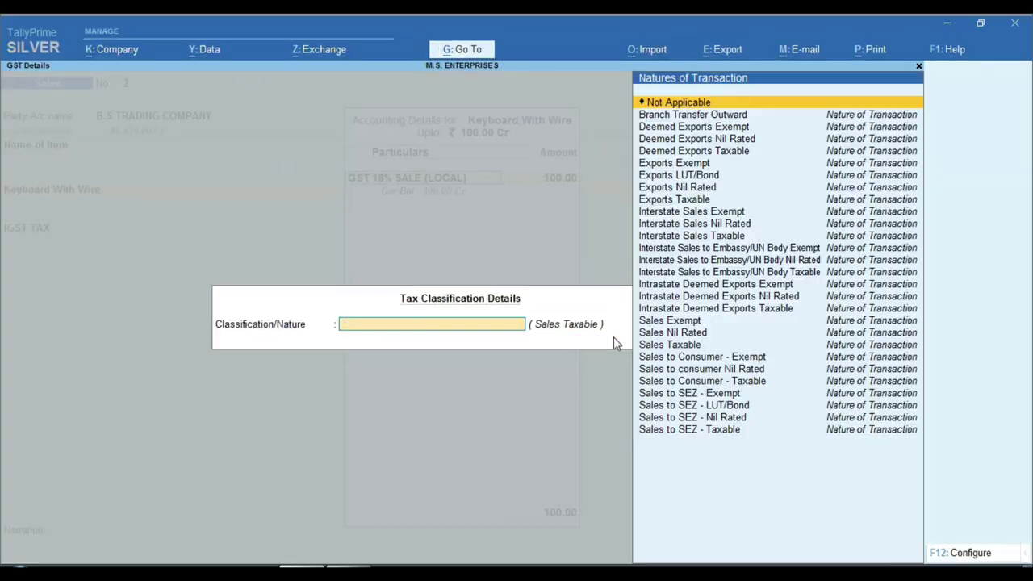
{"action": "key", "text": "Escape"}
{"action": "key", "text": "Return"}
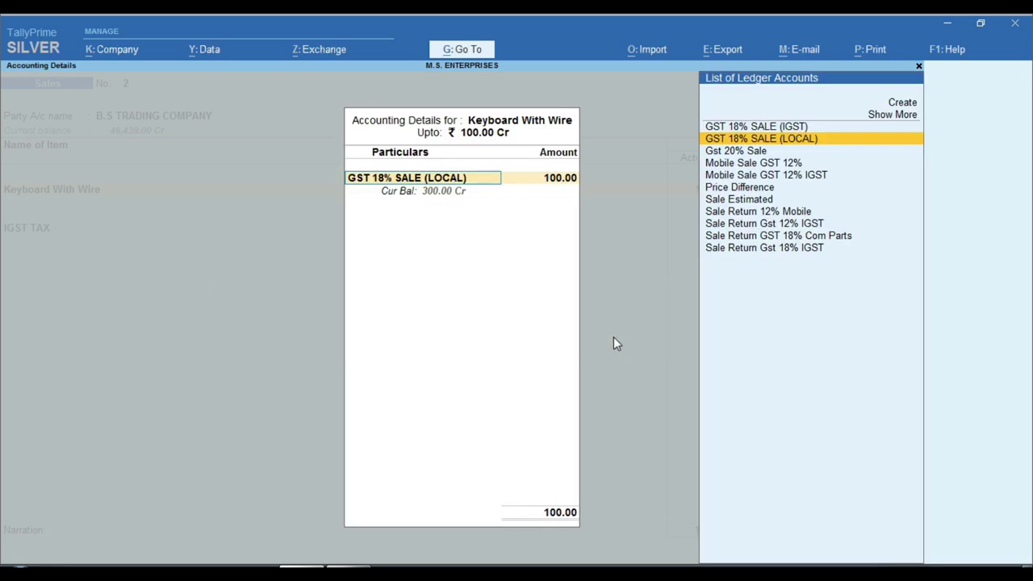
{"action": "key", "text": "Return"}
{"action": "key", "text": "Return"}
{"action": "key", "text": "Return"}
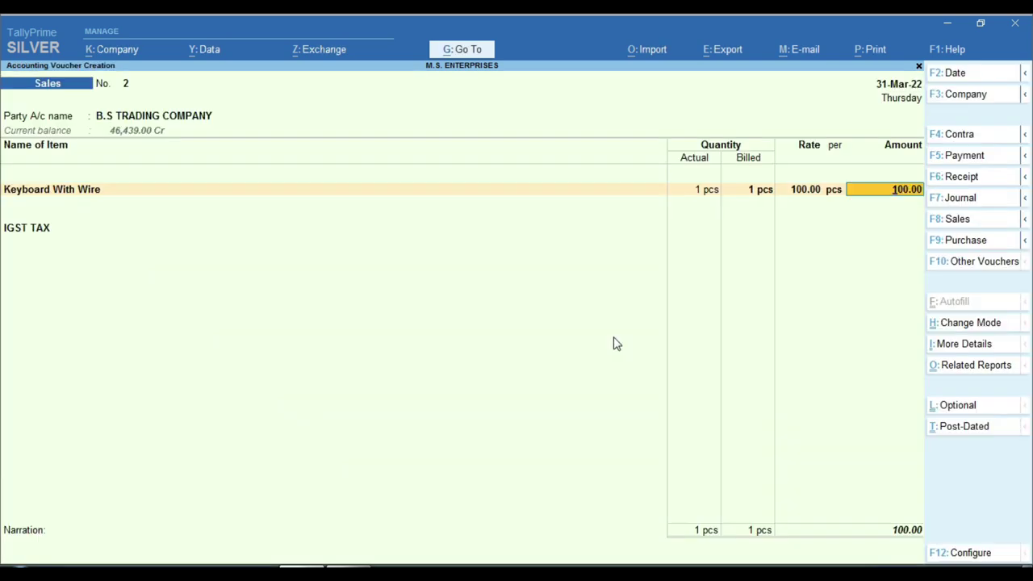
- Set the voucher's party back to Xyz Traders and reopen the Keyboard With Wire allocation
{"action": "key", "text": "Up"}
{"action": "key", "text": "Up"}
{"action": "key", "text": "Up"}
{"action": "key", "text": "Up"}
{"action": "key", "text": "Up"}
{"action": "key", "text": "Up"}
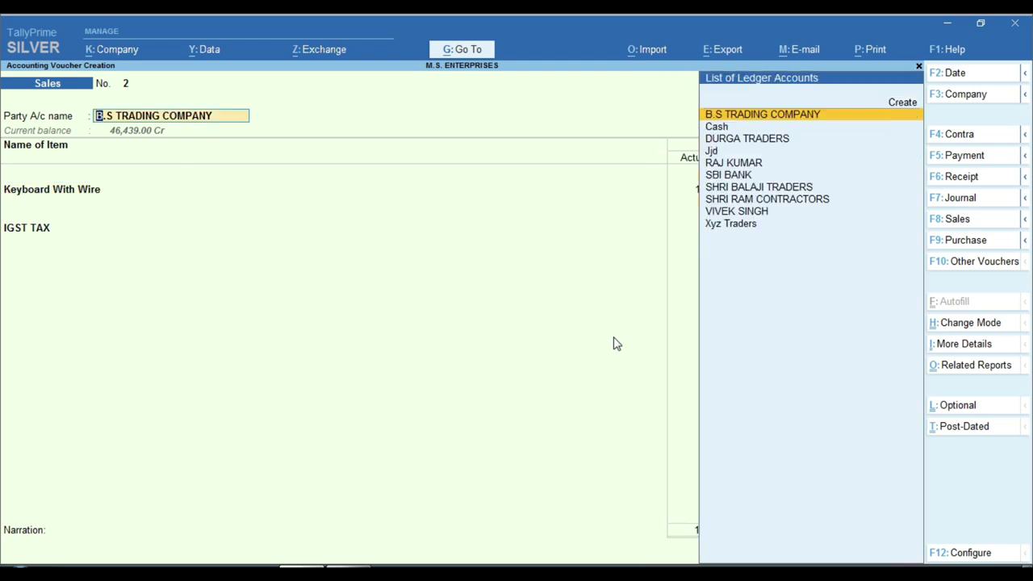
{"action": "type", "text": "Xy"}
{"action": "key", "text": "Return"}
{"action": "key", "text": "Return"}
{"action": "key", "text": "Return"}
{"action": "key", "text": "Return"}
{"action": "key", "text": "Return"}
{"action": "key", "text": "Return"}
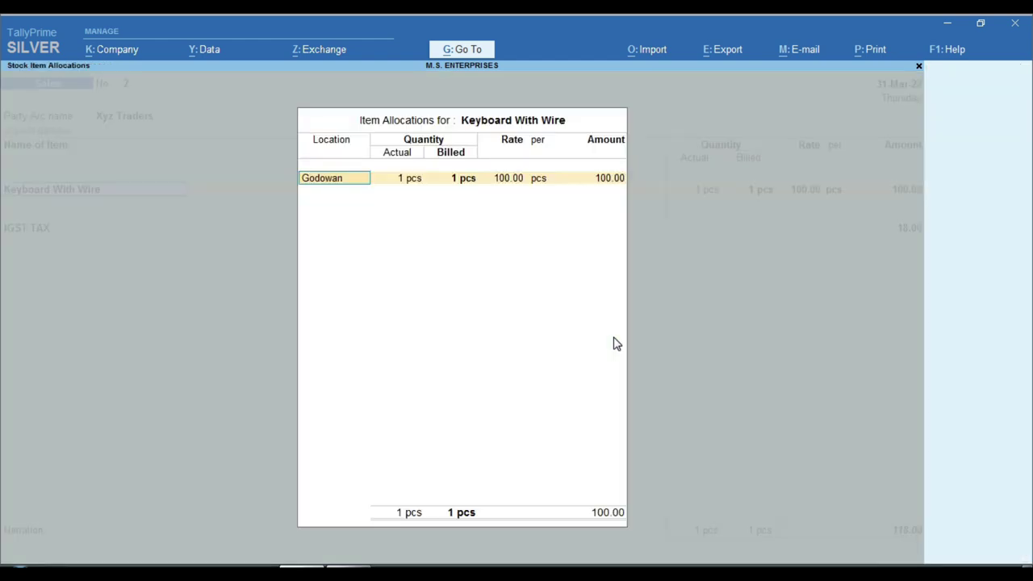
- Set the Keyboard With Wire tax classification to Interstate Sales Taxable and recalculate the IGST TAX line
{"action": "key", "text": "Return"}
{"action": "key", "text": "Return"}
{"action": "key", "text": "Return"}
{"action": "key", "text": "Return"}
{"action": "key", "text": "Return"}
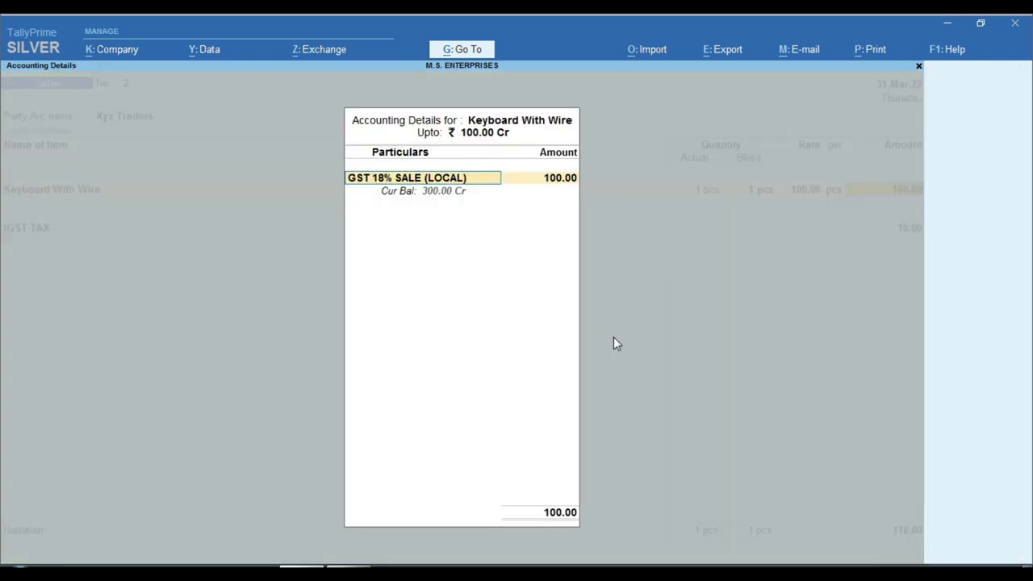
{"action": "type", "text": "Inter"}
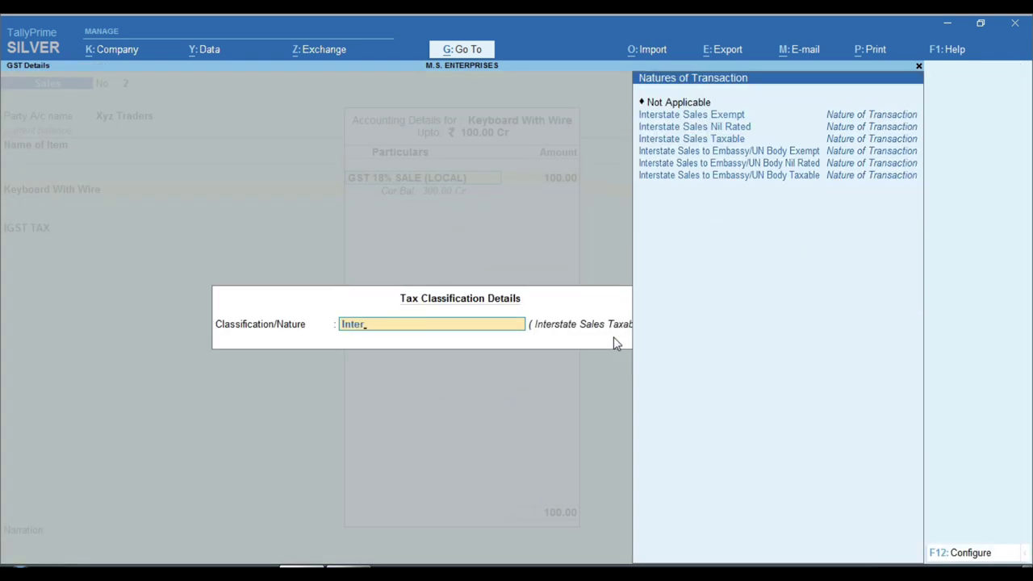
{"action": "key", "text": "Down"}
{"action": "key", "text": "Down"}
{"action": "key", "text": "Down"}
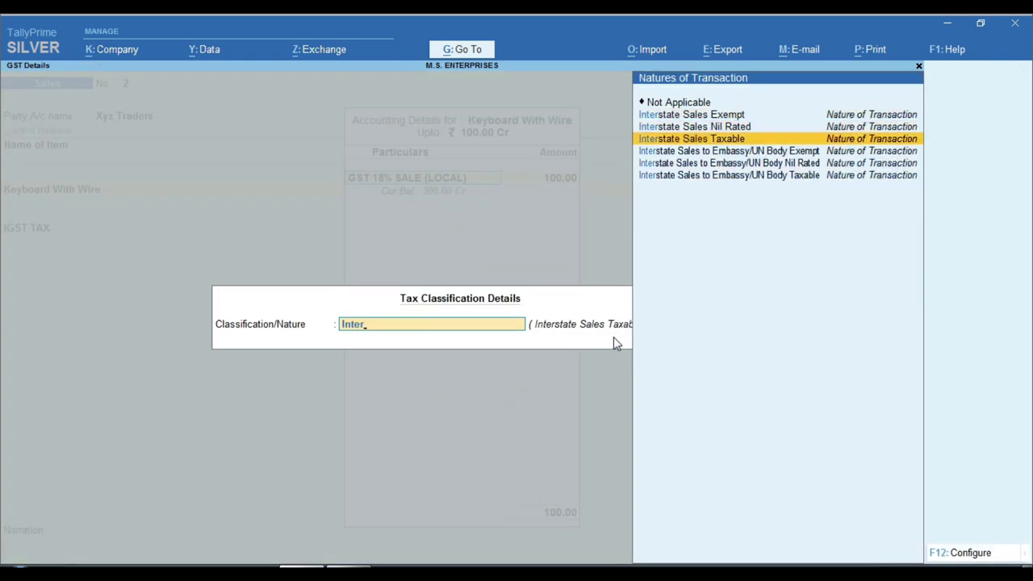
{"action": "key", "text": "Return"}
{"action": "key", "text": "Return"}
{"action": "key", "text": "Return"}
{"action": "key", "text": "Return"}
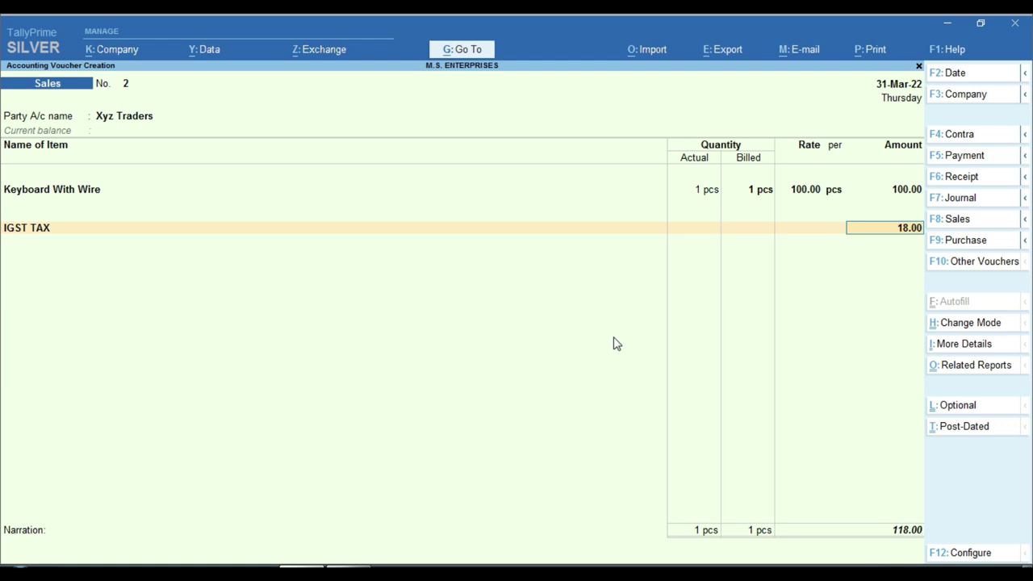
- Open the Xyz Traders party ledger from the voucher, check its state, and quit without saving
{"action": "left_click", "coordinate": [133, 117]}
{"action": "key", "text": "ctrl+Return"}
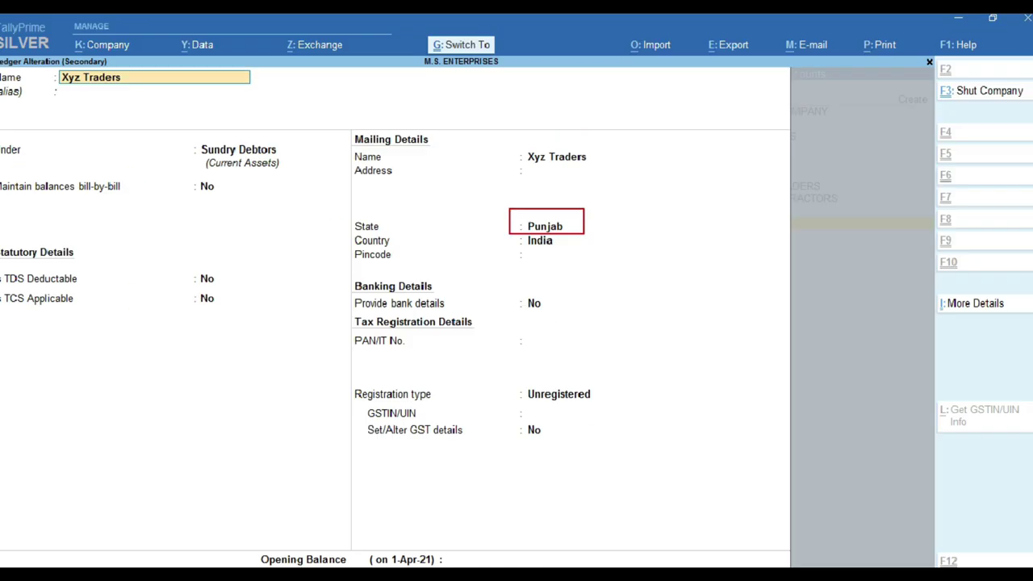
{"action": "key", "text": "BackSpace"}
{"action": "key", "text": "Escape"}
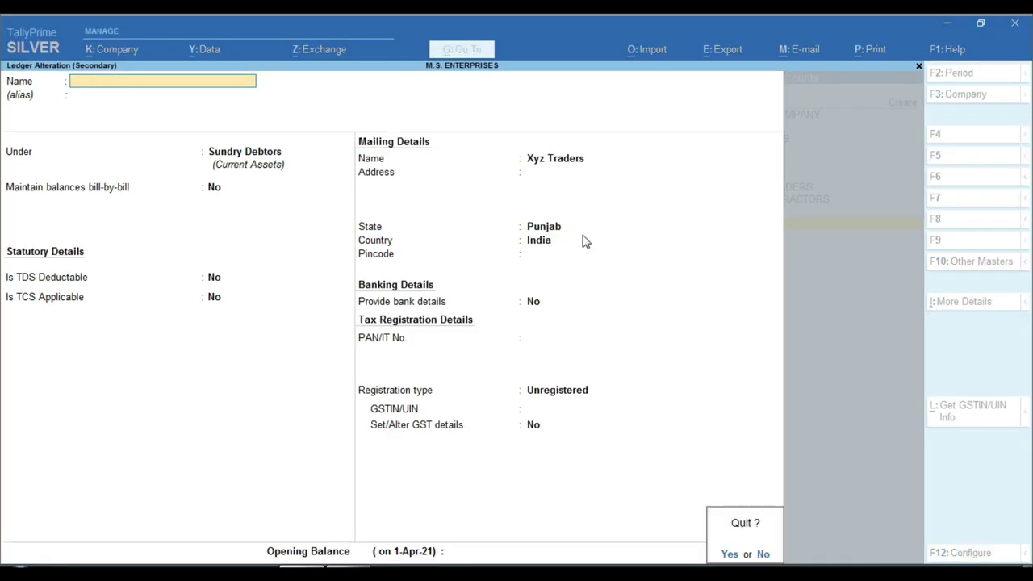
{"action": "key", "text": "y"}
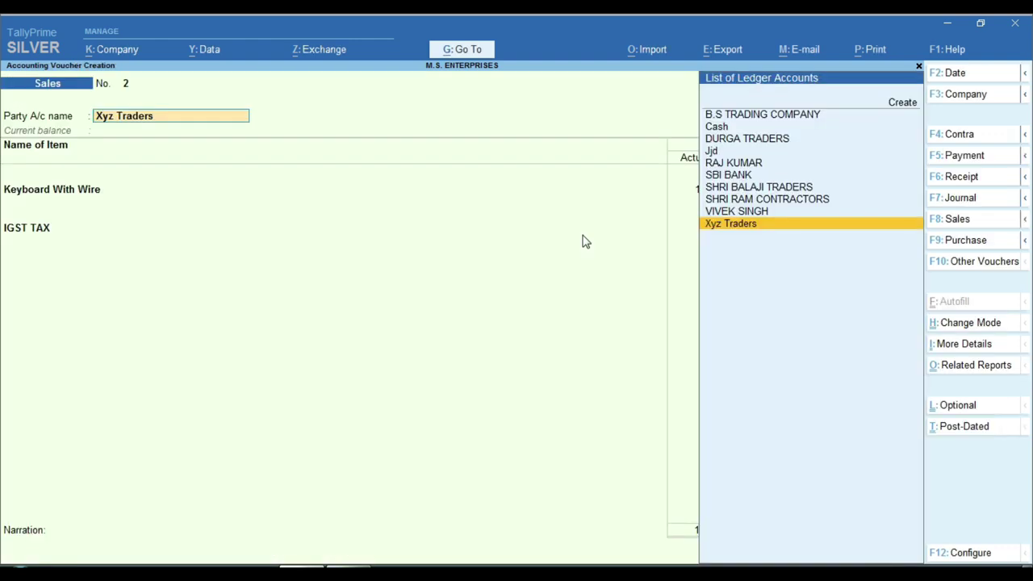
- Change the state in the Xyz Traders ledger to Rajasthan and save the ledger
{"action": "key", "text": "ctrl+Return"}
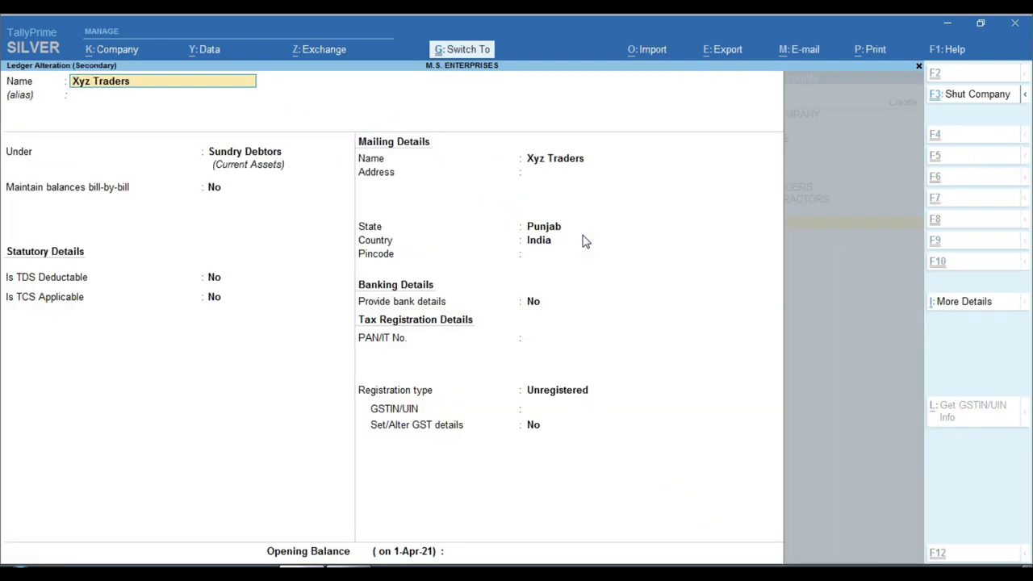
{"action": "left_click", "coordinate": [552, 227]}
{"action": "type", "text": "R"}
{"action": "key", "text": "Return"}
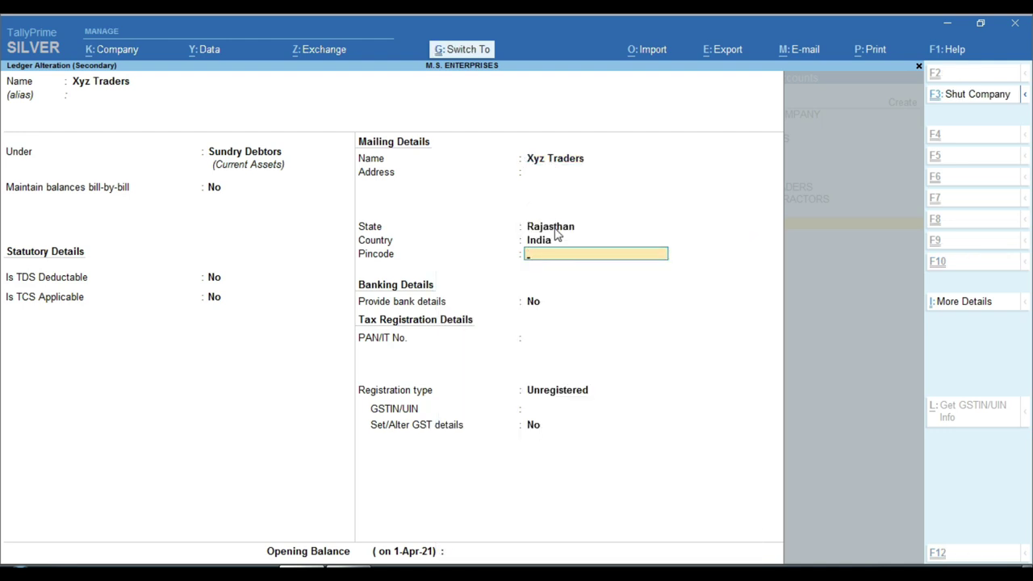
{"action": "key", "text": "ctrl+a"}
- Reopen the Keyboard With Wire allocation and check the nature of transaction in its Tax Classification Details
{"action": "key", "text": "Return"}
{"action": "key", "text": "Return"}
{"action": "key", "text": "Return"}
{"action": "key", "text": "Return"}
{"action": "key", "text": "Return"}
{"action": "key", "text": "Return"}
{"action": "key", "text": "Return"}
{"action": "key", "text": "Return"}
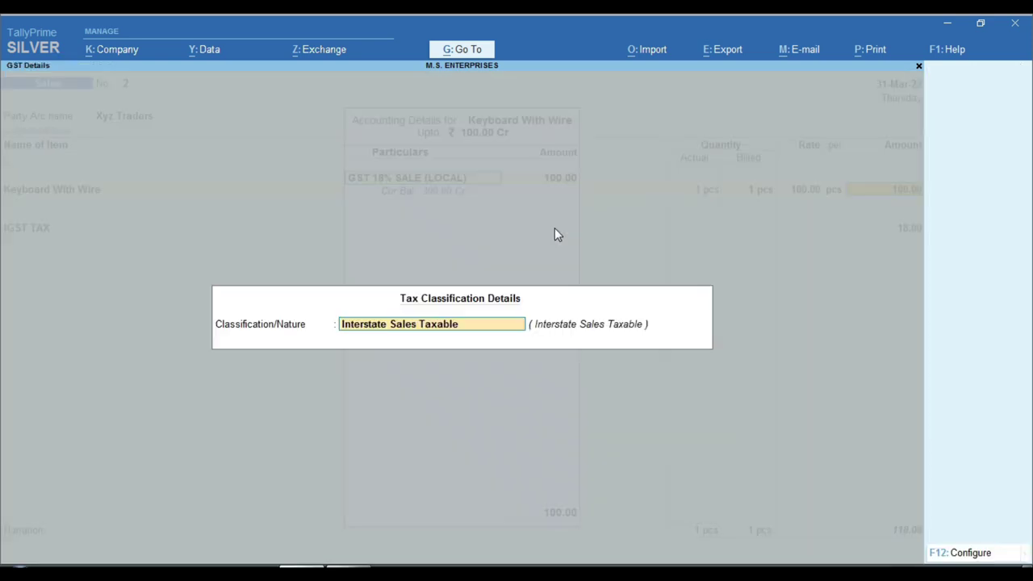
{"action": "key", "text": "Return"}
{"action": "key", "text": "BackSpace"}
{"action": "key", "text": "Return"}
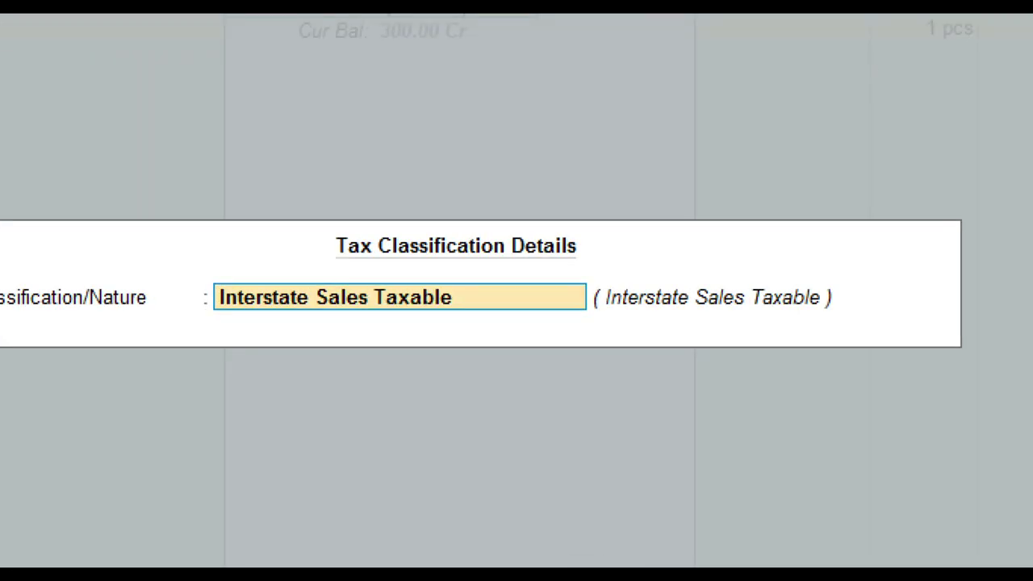
- Set the item's classification to Sales Taxable and return to the voucher's IGST TAX line
{"action": "type", "text": "Sale"}
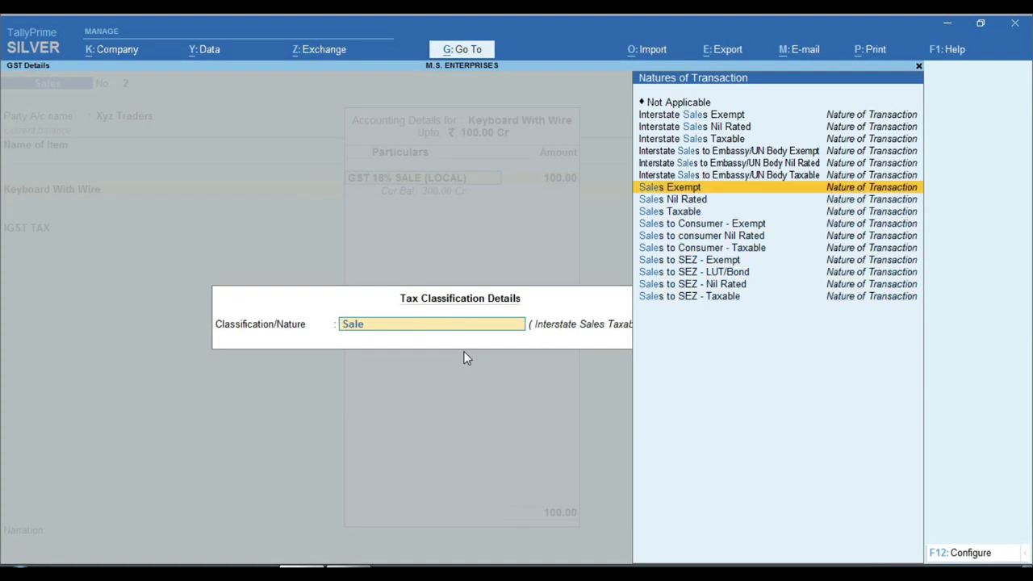
{"action": "key", "text": "Down"}
{"action": "key", "text": "Down"}
{"action": "key", "text": "Return"}
{"action": "key", "text": "Return"}
{"action": "key", "text": "Return"}
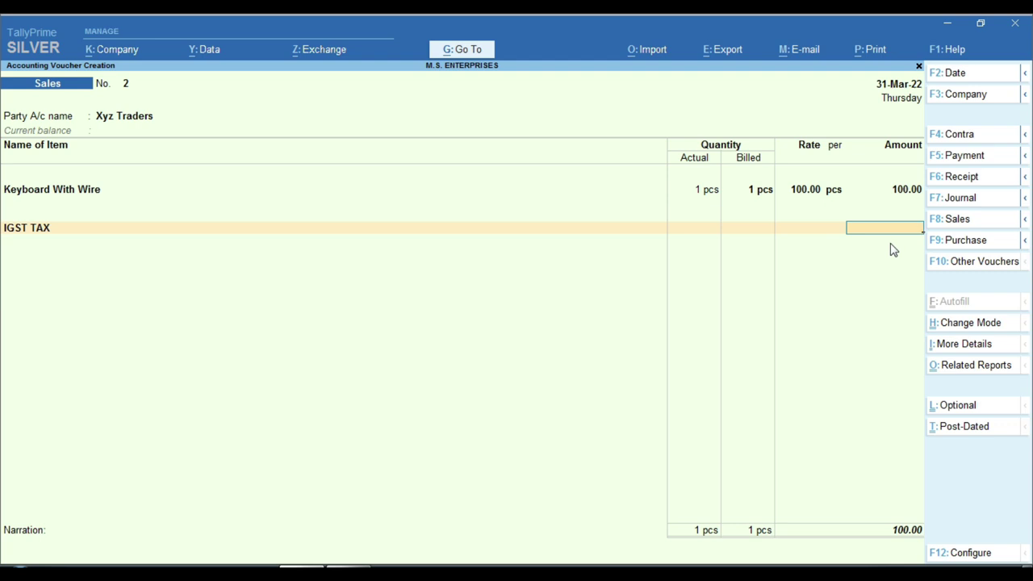
- Reopen the Xyz Traders ledger, set its state to Punjab, and save it
{"action": "key", "text": "Up"}
{"action": "key", "text": "Up"}
{"action": "key", "text": "ctrl+Return"}
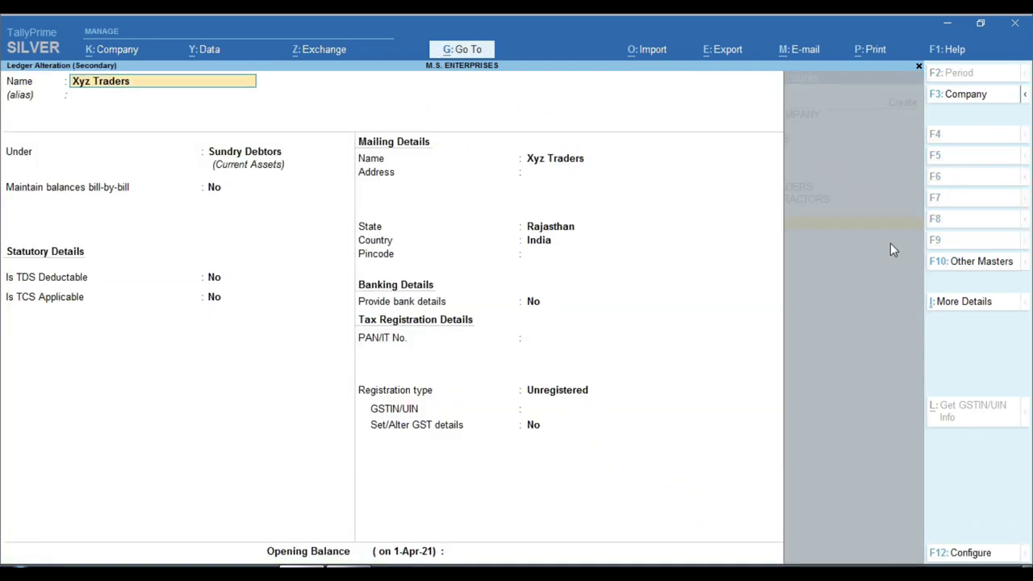
{"action": "left_click", "coordinate": [569, 228]}
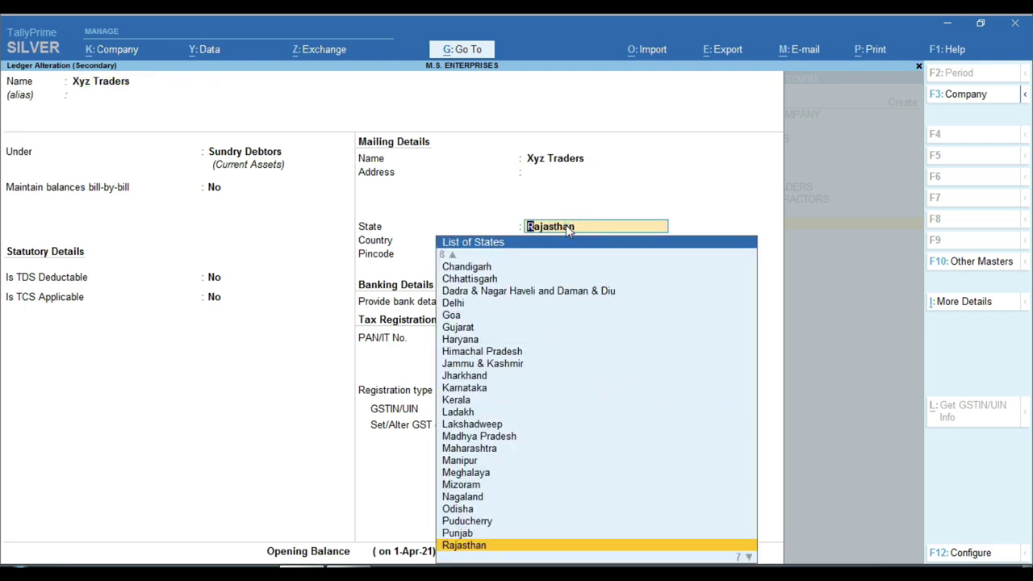
{"action": "type", "text": "Pu"}
{"action": "key", "text": "Down"}
{"action": "key", "text": "Return"}
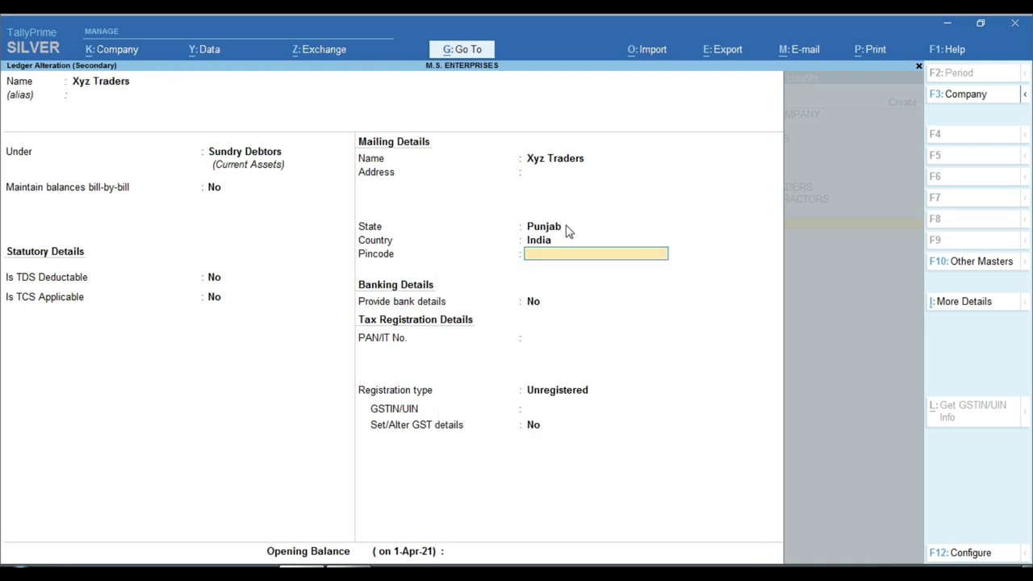
{"action": "key", "text": "ctrl+a"}
- Go through the Keyboard With Wire allocation with its classification kept and check the IGST TAX amount
{"action": "key", "text": "Return"}
{"action": "key", "text": "Return"}
{"action": "key", "text": "Return"}
{"action": "key", "text": "Return"}
{"action": "key", "text": "Return"}
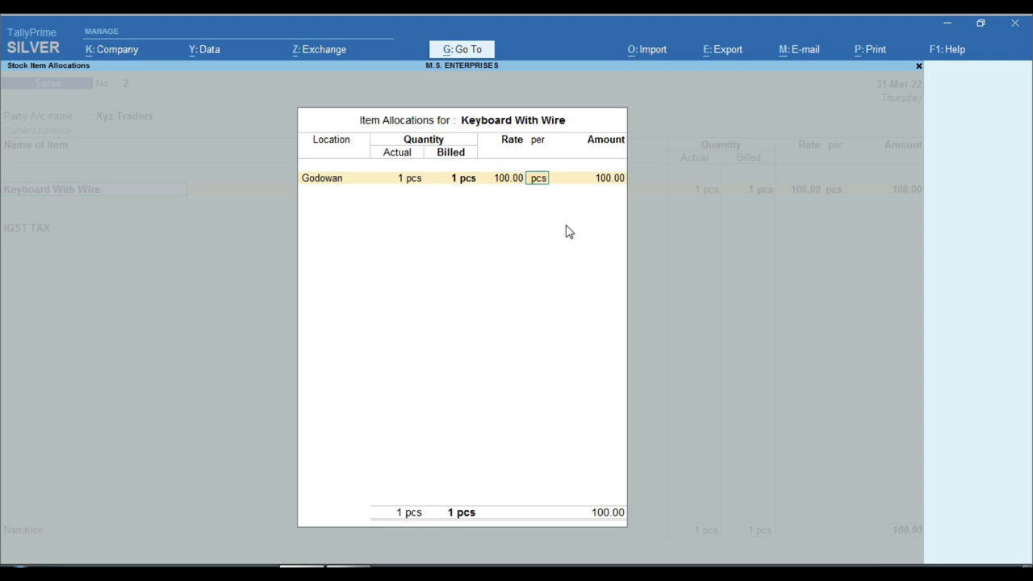
{"action": "key", "text": "Return"}
{"action": "key", "text": "Return"}
{"action": "key", "text": "Return"}
{"action": "key", "text": "Return"}
{"action": "key", "text": "Return"}
{"action": "key", "text": "Return"}
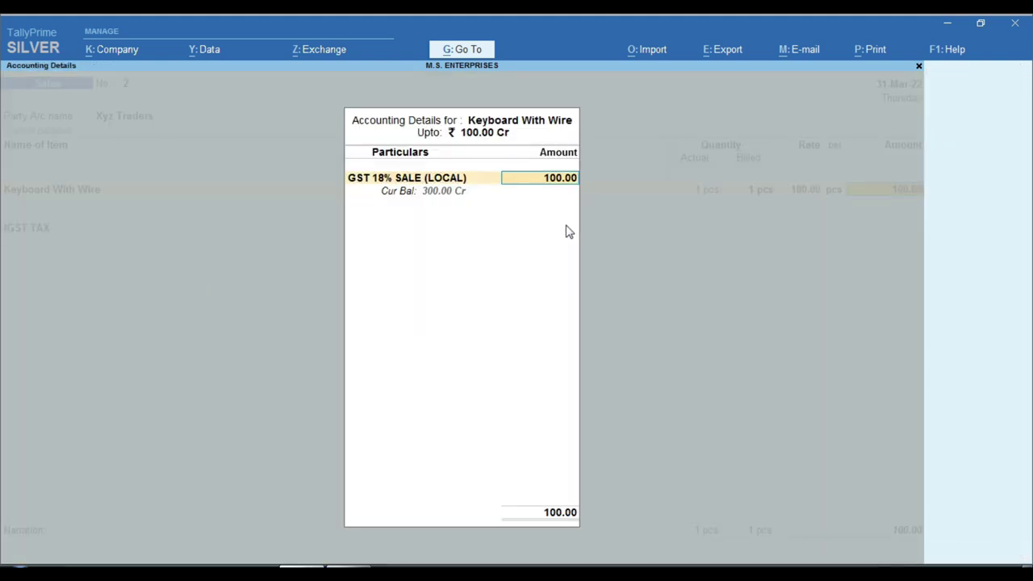
{"action": "key", "text": "Return"}
{"action": "key", "text": "Return"}
{"action": "key", "text": "Return"}
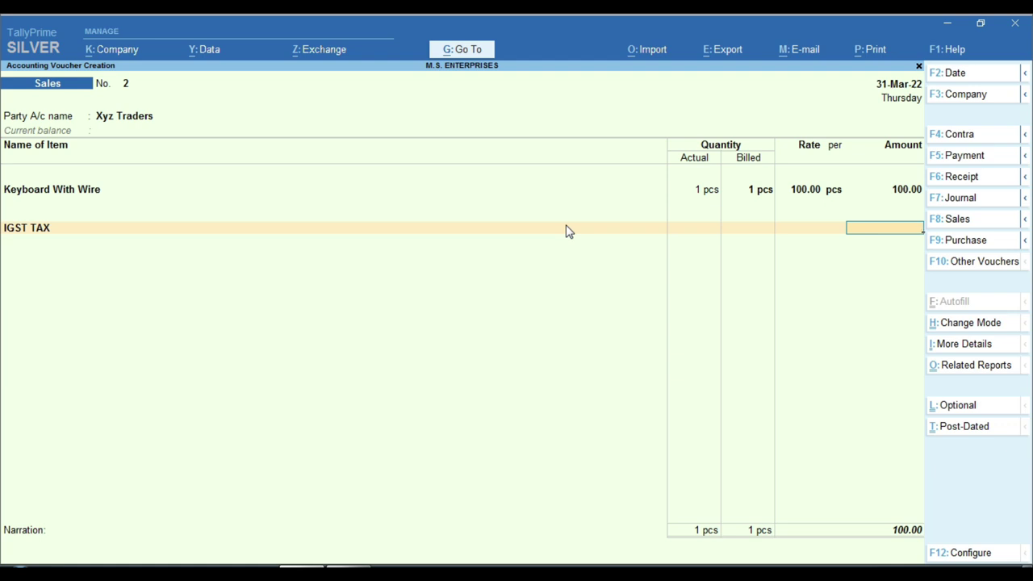
{"action": "key", "text": "BackSpace"}
{"action": "key", "text": "Return"}
{"action": "key", "text": "Return"}
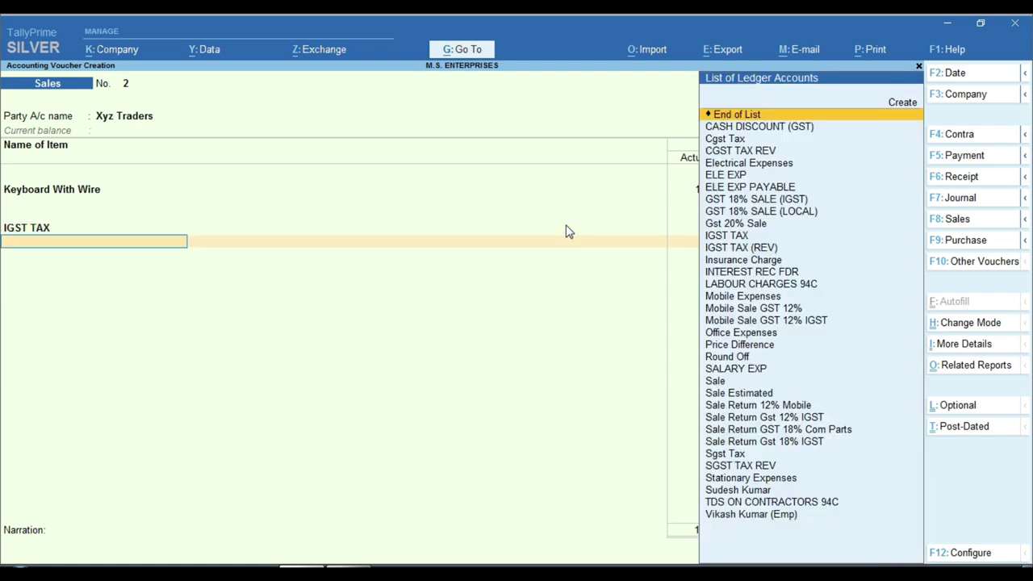
- Reopen the Keyboard With Wire tax classification, set it to Interstate Sales Taxable, and recalculate the IGST TAX amount
{"action": "key", "text": "BackSpace"}
{"action": "key", "text": "BackSpace"}
{"action": "key", "text": "BackSpace"}
{"action": "key", "text": "BackSpace"}
{"action": "key", "text": "Return"}
{"action": "key", "text": "Return"}
{"action": "key", "text": "Return"}
{"action": "key", "text": "Return"}
{"action": "key", "text": "Return"}
{"action": "key", "text": "Return"}
{"action": "key", "text": "Return"}
{"action": "key", "text": "Return"}
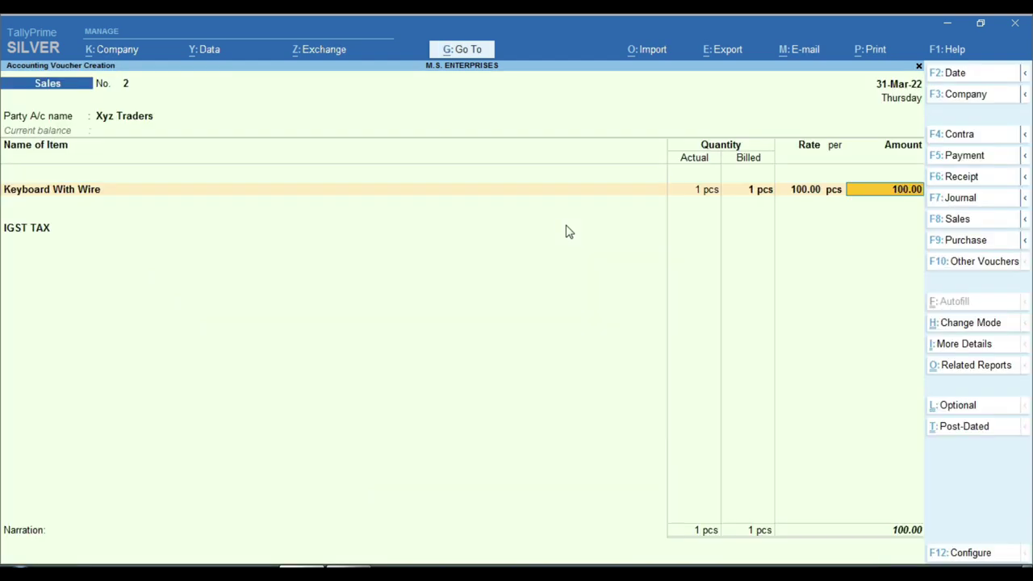
{"action": "key", "text": "Return"}
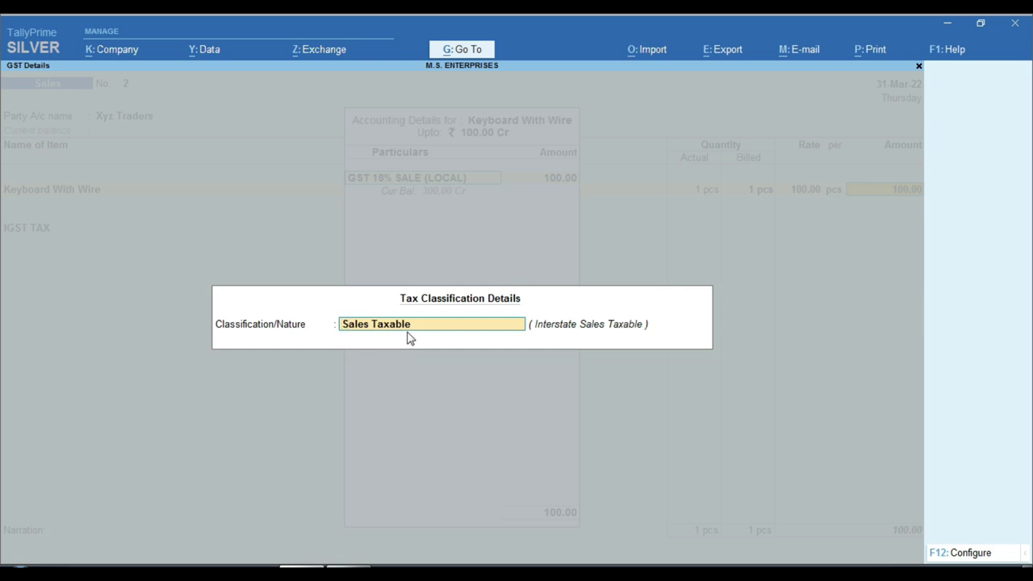
{"action": "type", "text": "Sales T"}
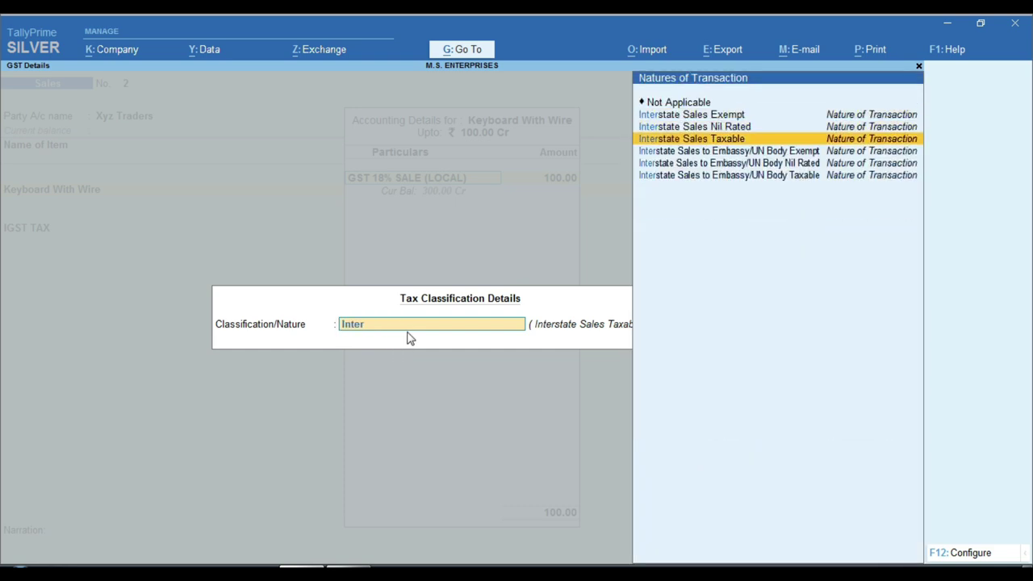
{"action": "key", "text": "Return"}
{"action": "key", "text": "Return"}
{"action": "key", "text": "Return"}
{"action": "key", "text": "Return"}
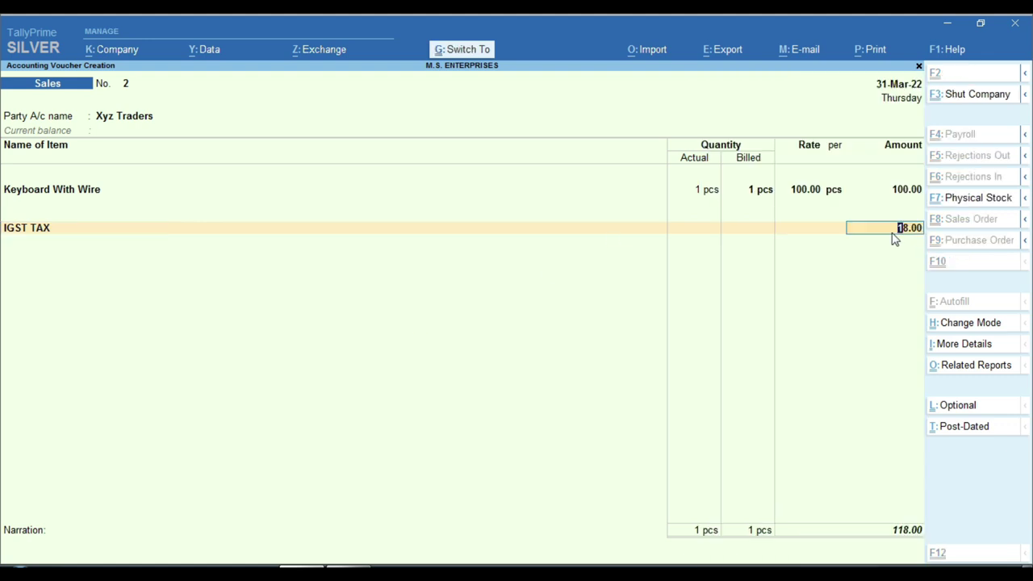
{"action": "left_click", "coordinate": [891, 232], "text": "ctrl"}
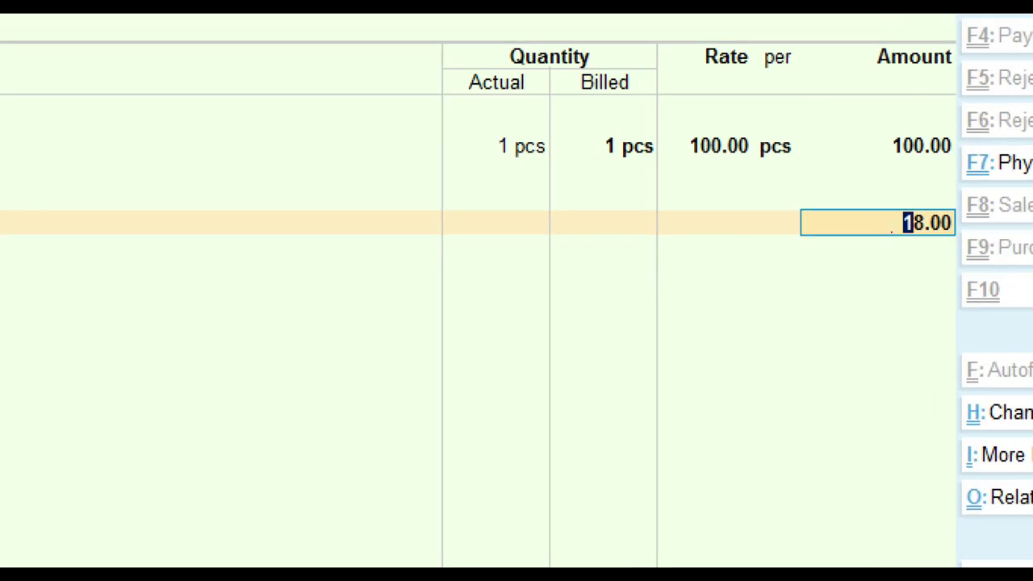